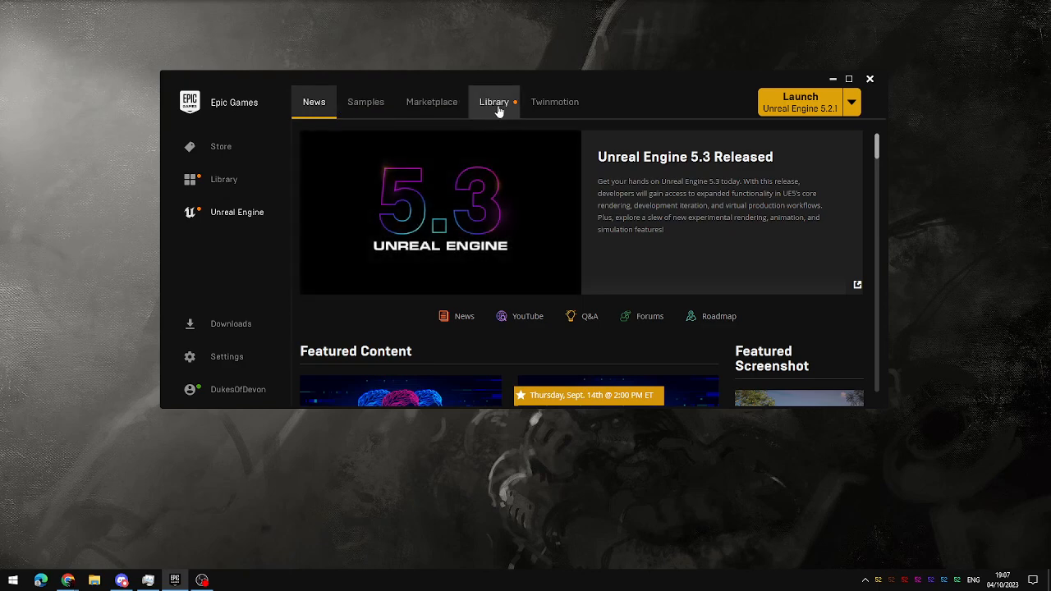
# Launch Unreal Engine 5.2.1 and create a Games project from the Third Person template, named Platforms
pyautogui.click(498, 102)
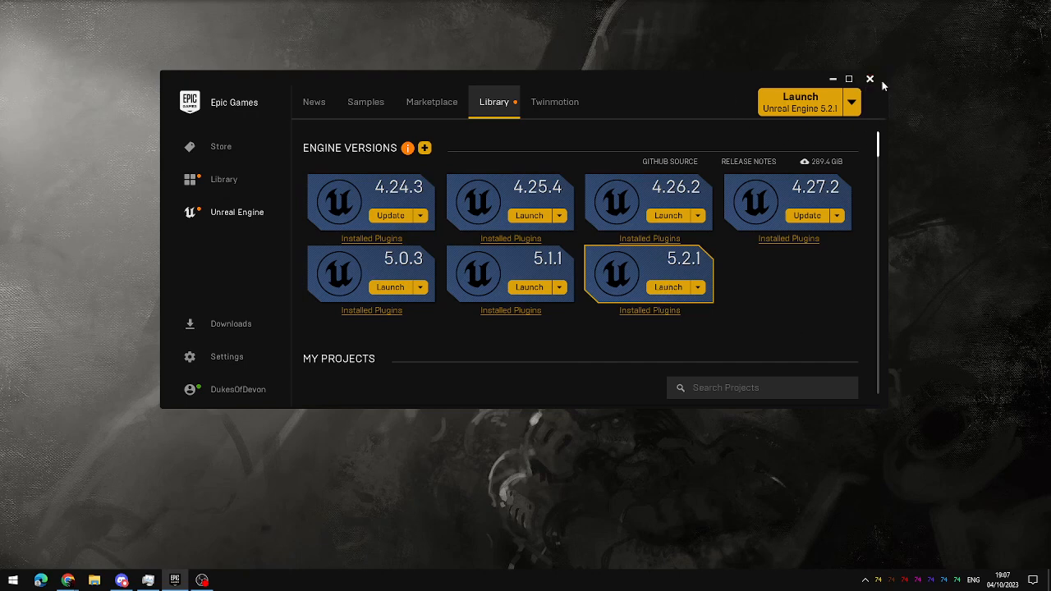
pyautogui.click(791, 115)
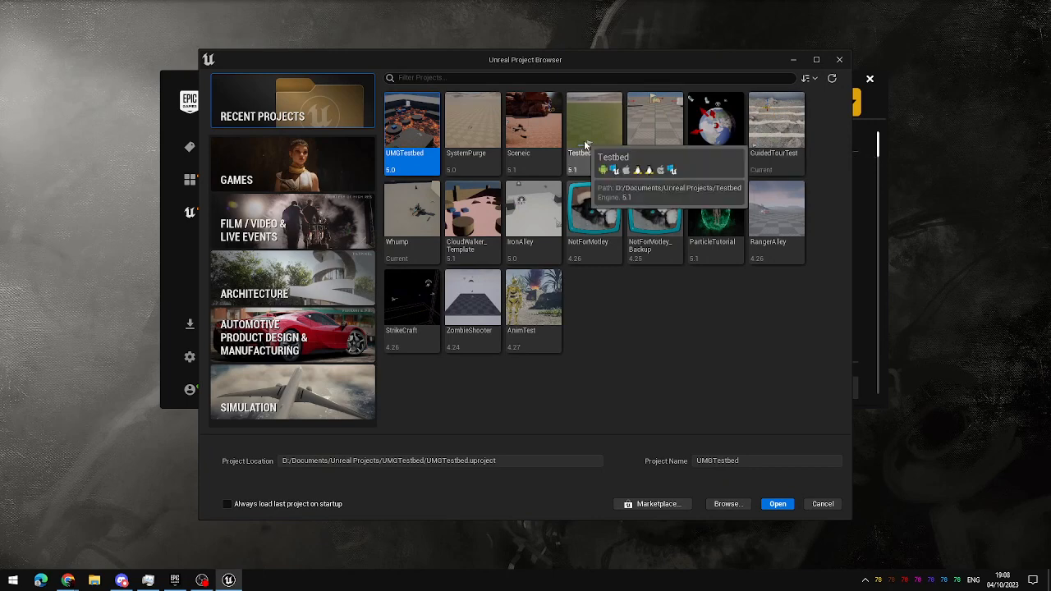
pyautogui.click(267, 164)
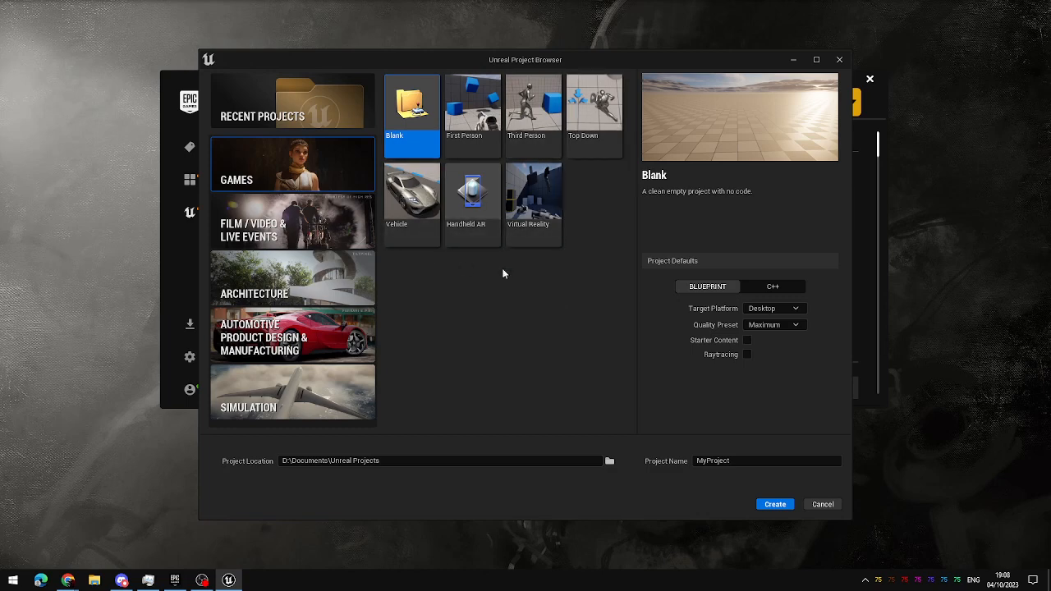
pyautogui.click(518, 120)
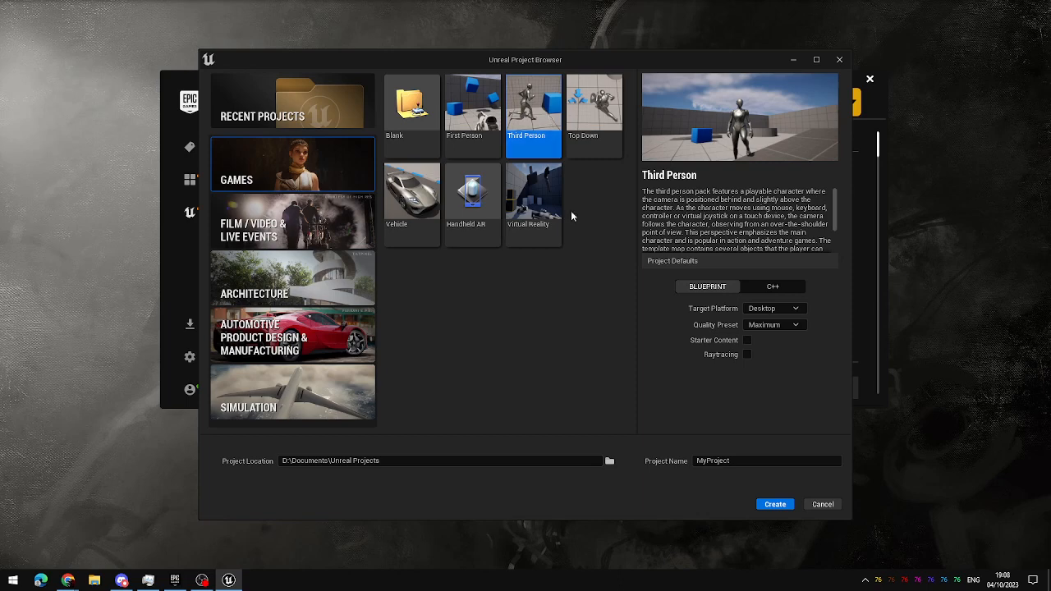
pyautogui.click(788, 460)
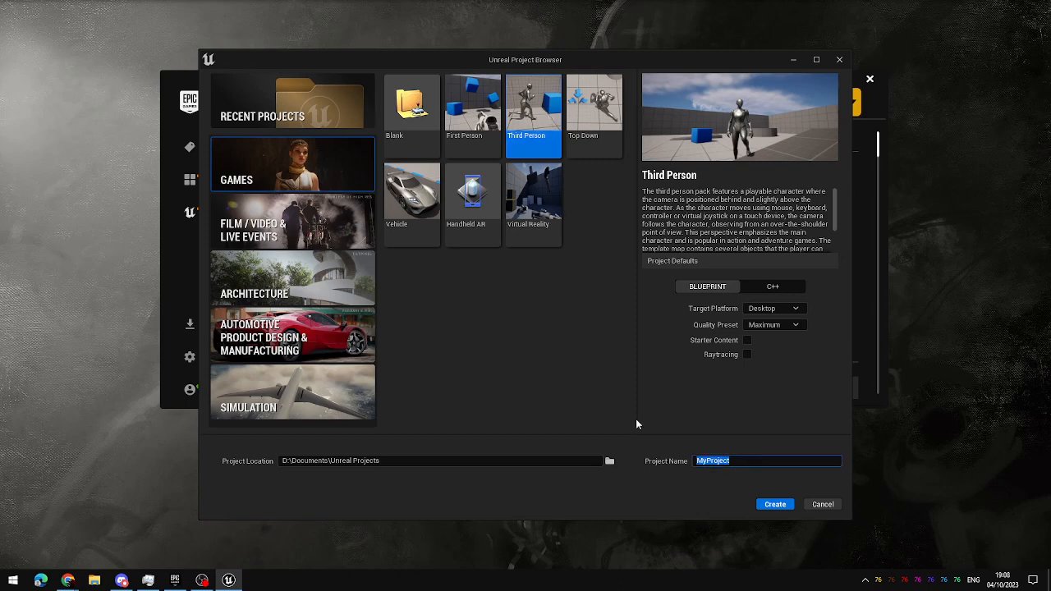
pyautogui.write('Platforms')
pyautogui.click(792, 505)
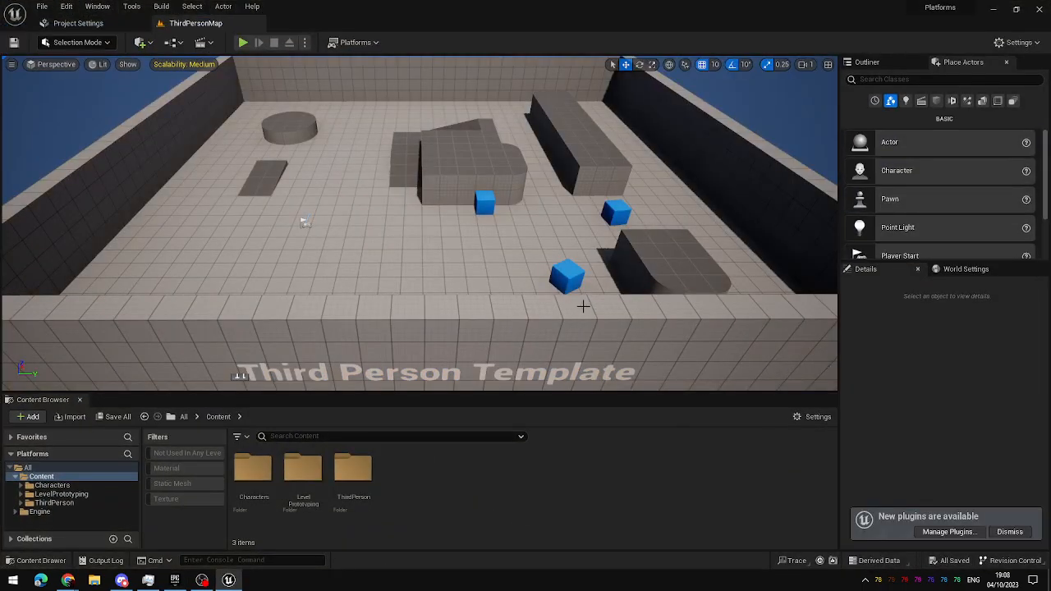
# Fly around the ThirdPersonMap level to examine its walls, ramps, platforms and blue cubes from several angles
pyautogui.moveTo(582, 304)
pyautogui.mouseDown(button='right')
pyautogui.moveTo(526, 230)
pyautogui.moveTo(378, 233)
pyautogui.moveTo(780, 229)
pyautogui.moveTo(431, 249)
pyautogui.moveTo(575, 280)
pyautogui.moveTo(602, 298)
pyautogui.mouseUp(button='right')
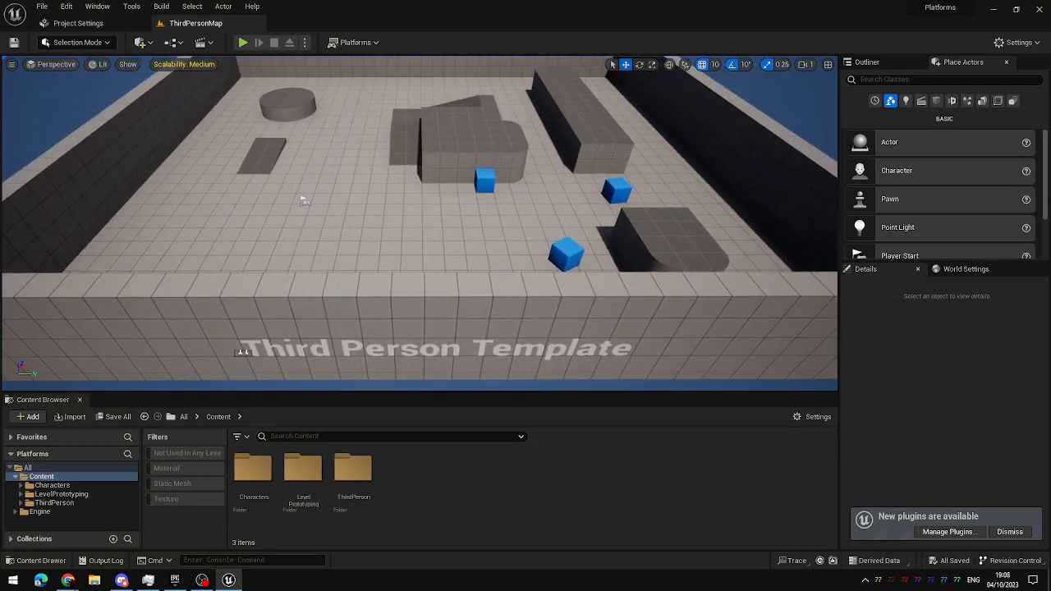
pyautogui.moveTo(485, 254); pyautogui.dragTo(476, 201, button='right')
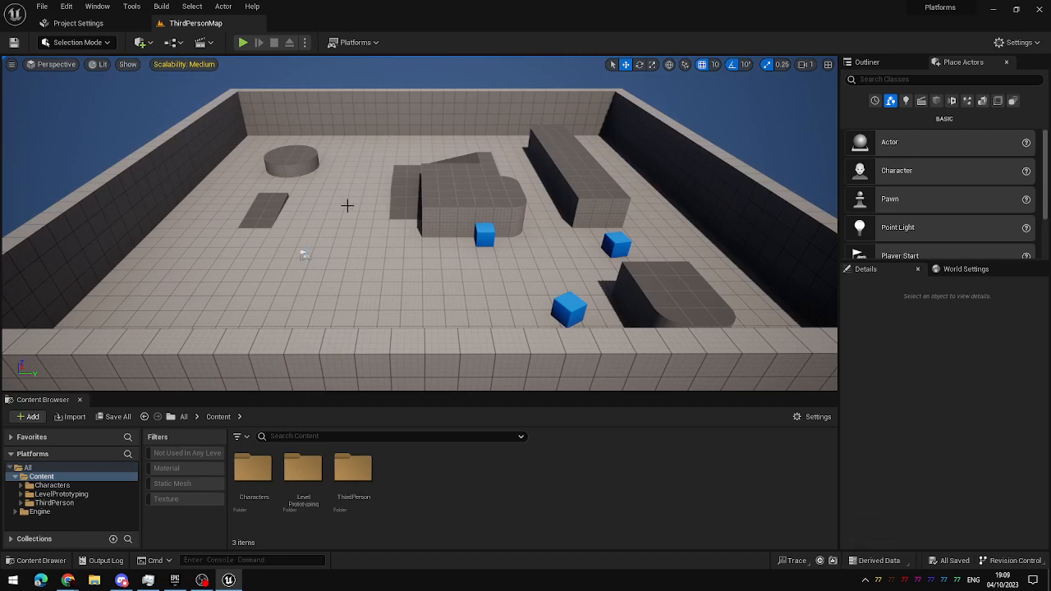
pyautogui.moveTo(347, 205); pyautogui.dragTo(335, 210, button='right')
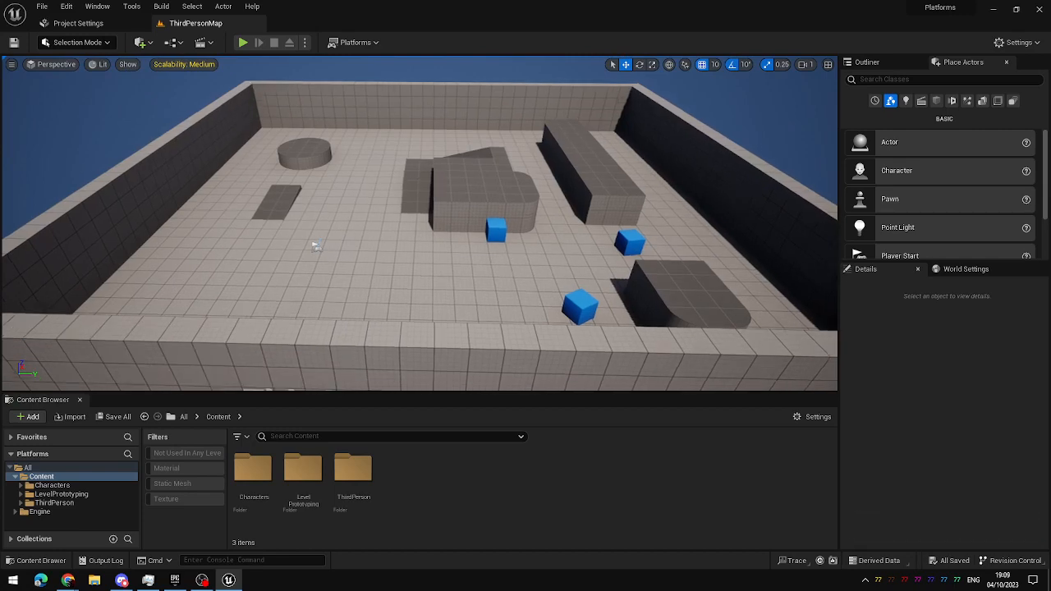
pyautogui.press('a')
pyautogui.press('w')
pyautogui.press('d')
pyautogui.press('s')
pyautogui.press('a')
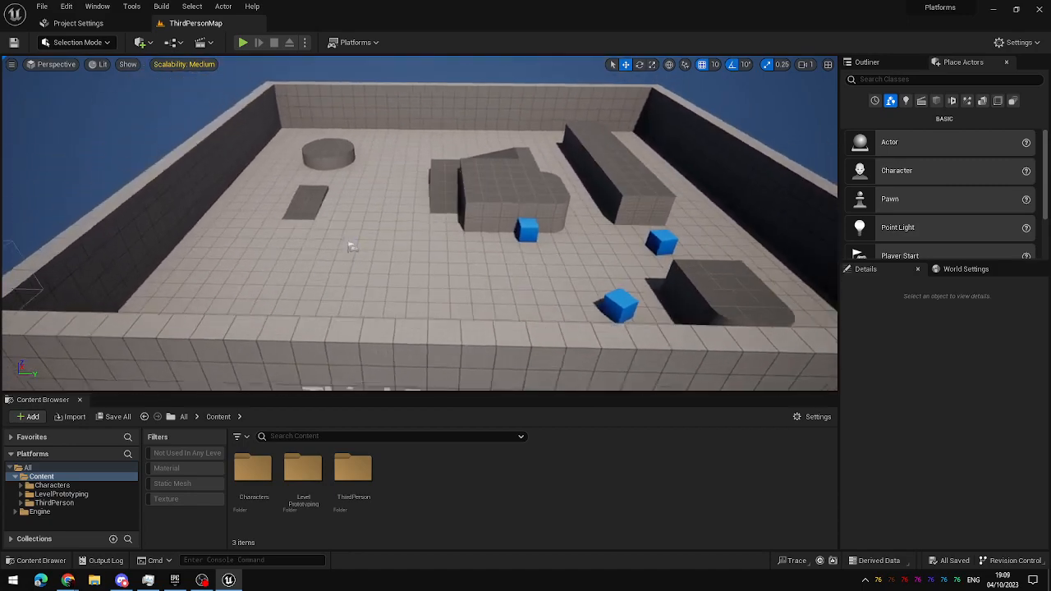
pyautogui.press('d')
pyautogui.press('s')
pyautogui.press('w')
pyautogui.press('s')
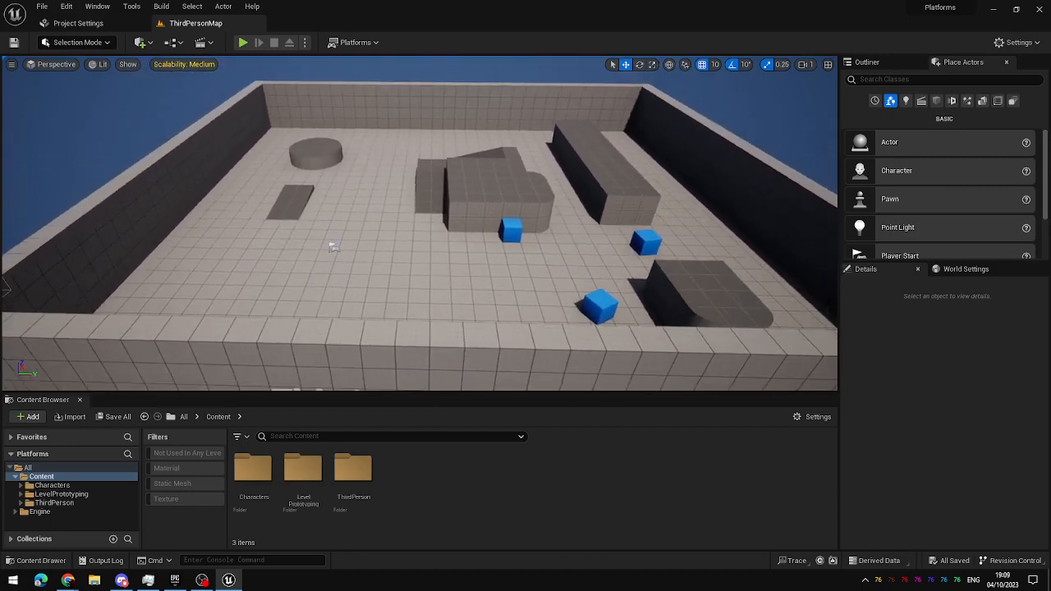
pyautogui.press('w')
pyautogui.press('a')
pyautogui.press('d')
pyautogui.press('s')
pyautogui.press('w')
pyautogui.press('a')
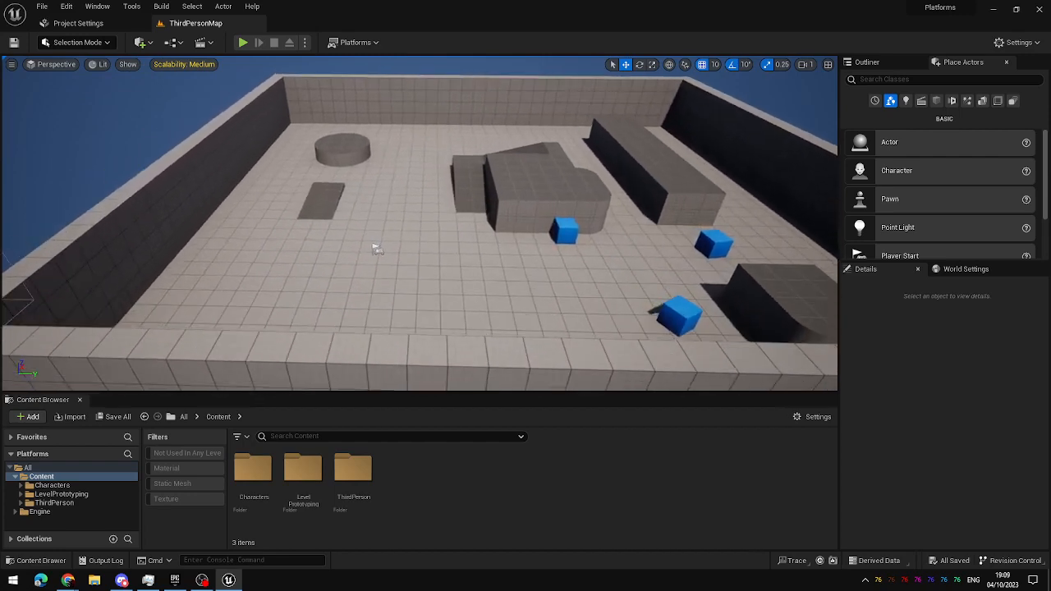
pyautogui.press('s')
pyautogui.moveTo(437, 181); pyautogui.dragTo(599, 139, button='right')
pyautogui.press('w')
pyautogui.press('a')
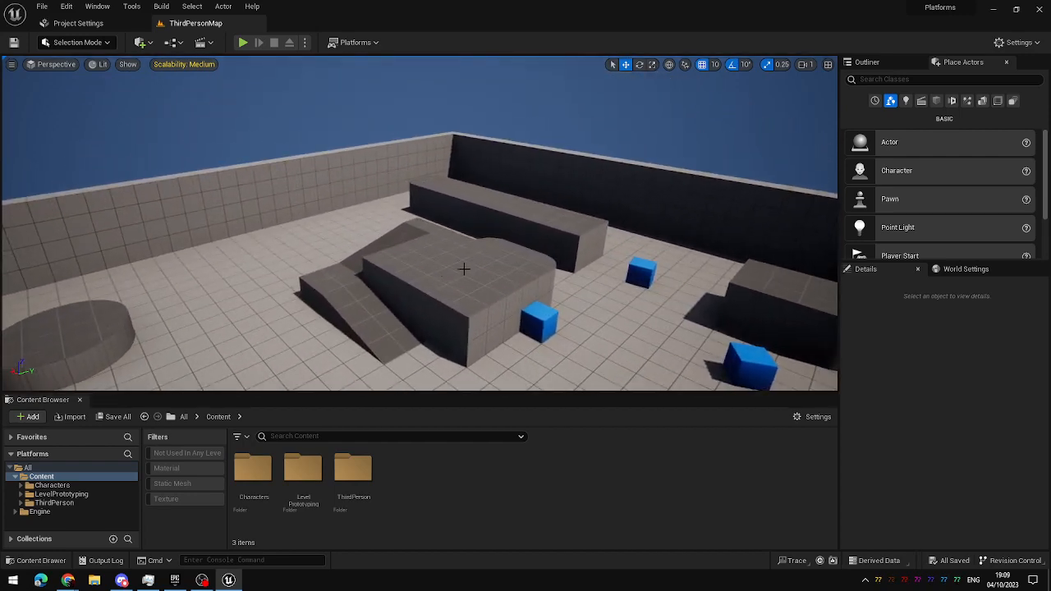
pyautogui.press('q')
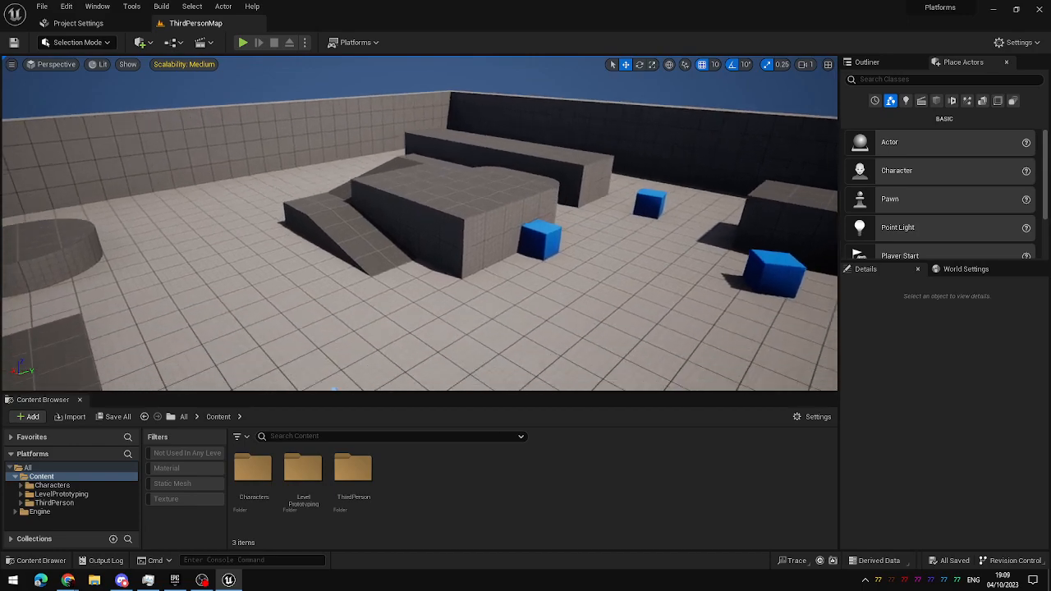
pyautogui.press('e')
pyautogui.press('q')
pyautogui.press('a')
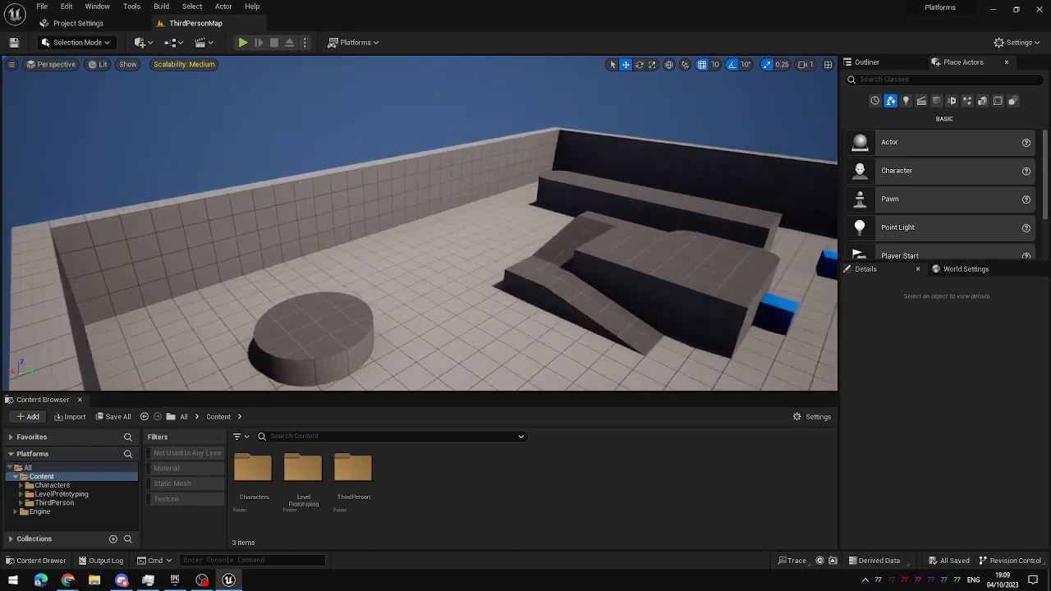
pyautogui.press('d')
pyautogui.press('a')
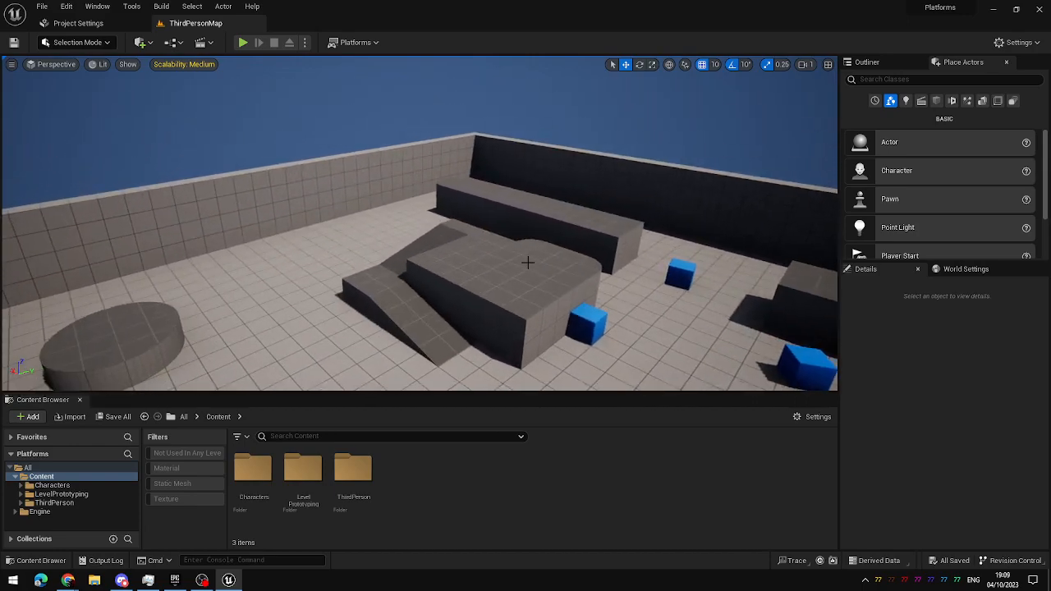
pyautogui.moveTo(419, 223)
pyautogui.mouseDown(button='right')
pyautogui.moveTo(624, 123)
pyautogui.moveTo(213, 230)
pyautogui.moveTo(485, 238)
pyautogui.moveTo(426, 225)
pyautogui.moveTo(419, 241)
pyautogui.mouseUp(button='right')
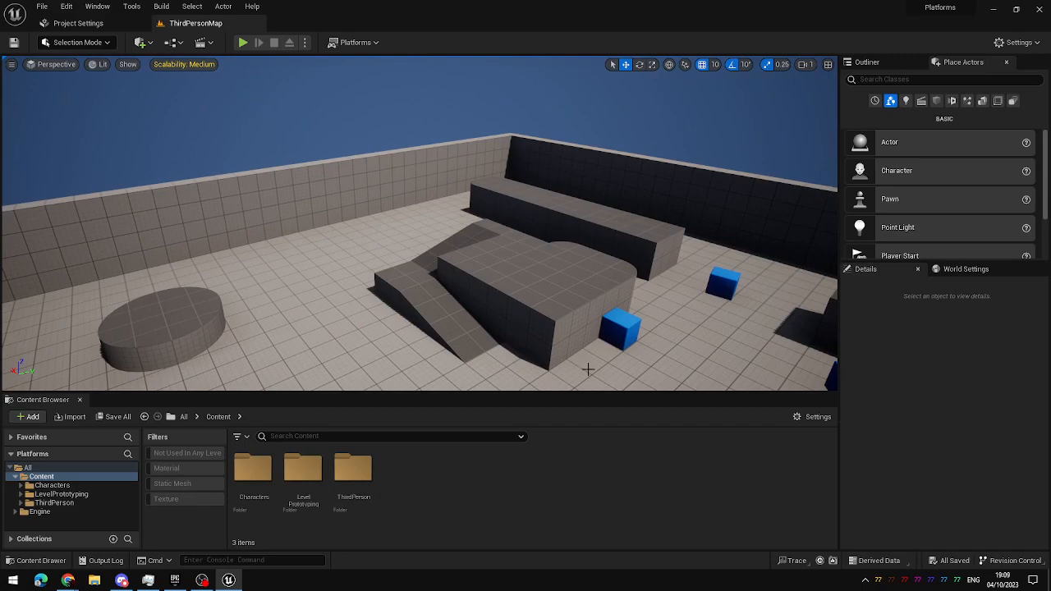
pyautogui.moveTo(418, 242); pyautogui.dragTo(711, 293, button='right')
# Frame the low standalone ramp up close in the viewport, and select the SM_Ramp3 ramp beside the raised platform
pyautogui.click(605, 180)
pyautogui.scroll(2, 623, 250)
pyautogui.click(634, 337)
pyautogui.press('f')
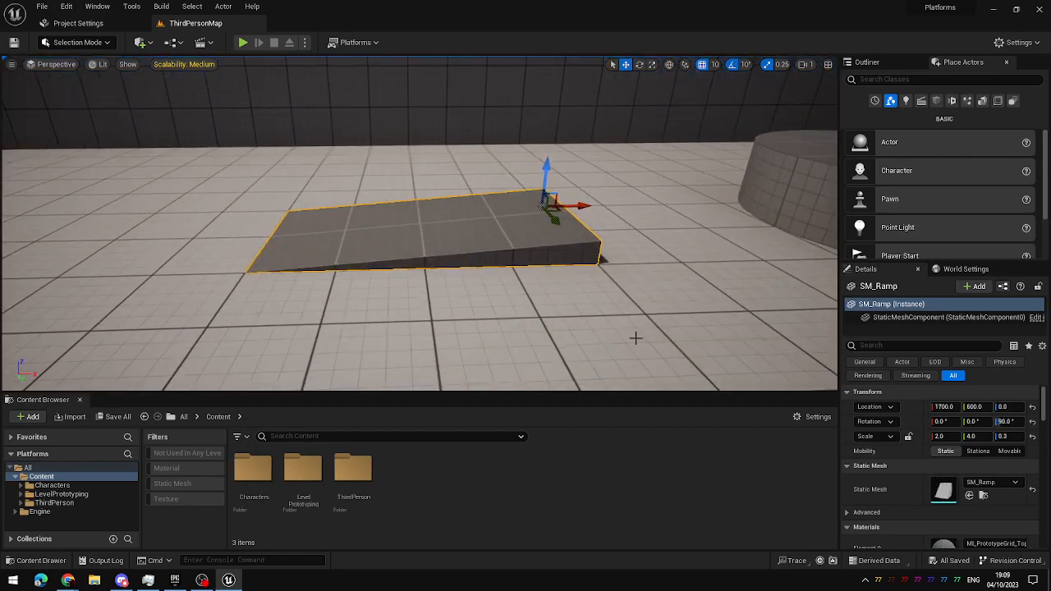
pyautogui.moveTo(582, 304); pyautogui.dragTo(474, 287, button='right')
pyautogui.click(446, 209)
pyautogui.click(569, 255)
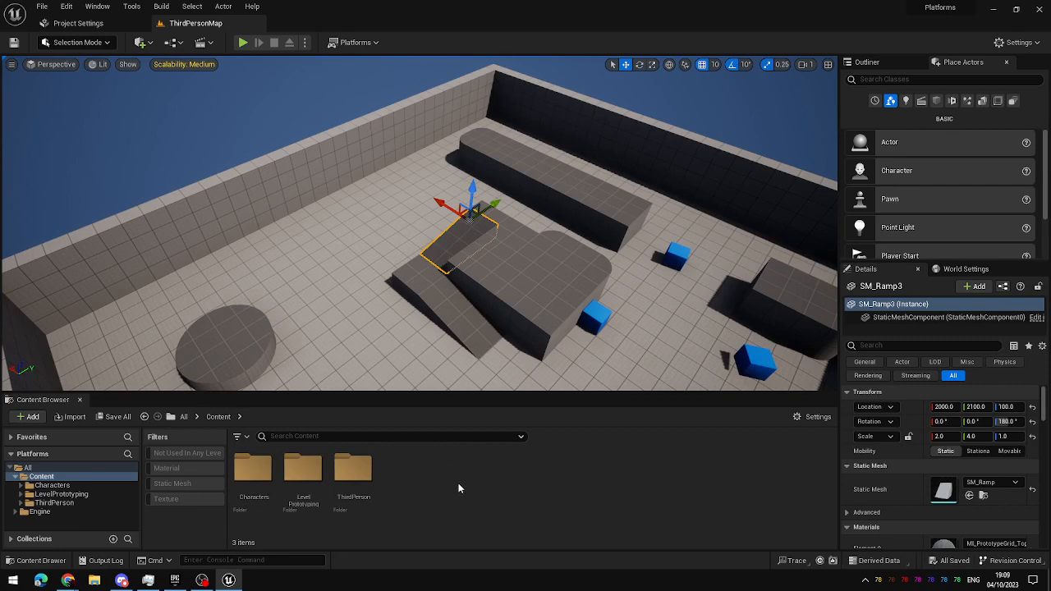
# Show and hide the content drawer, and look up which Content Browser windows can be opened
pyautogui.hotkey('ctrl', 'space')
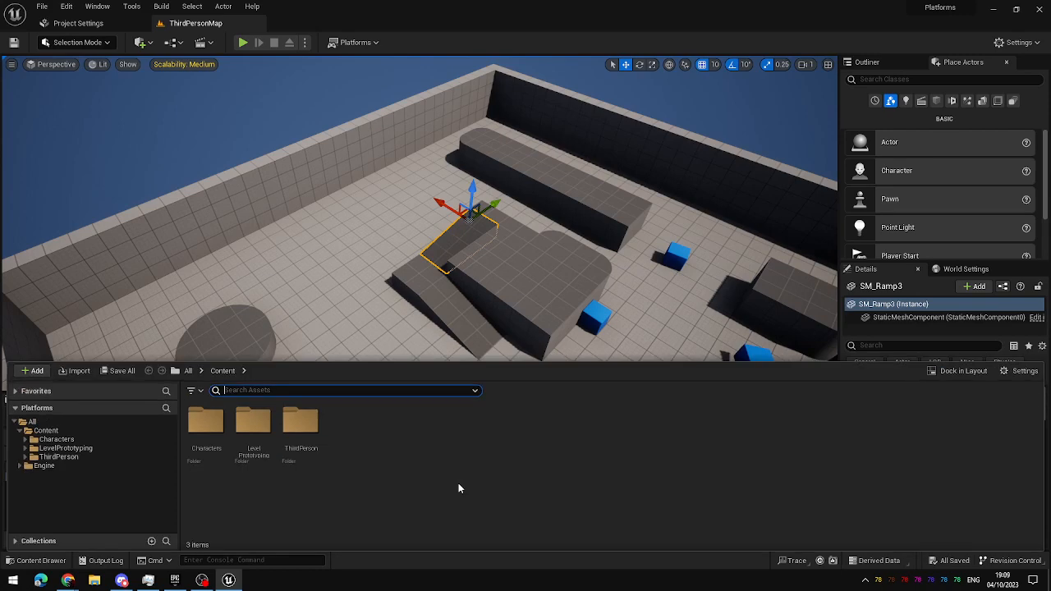
pyautogui.hotkey('ctrl', 'space')
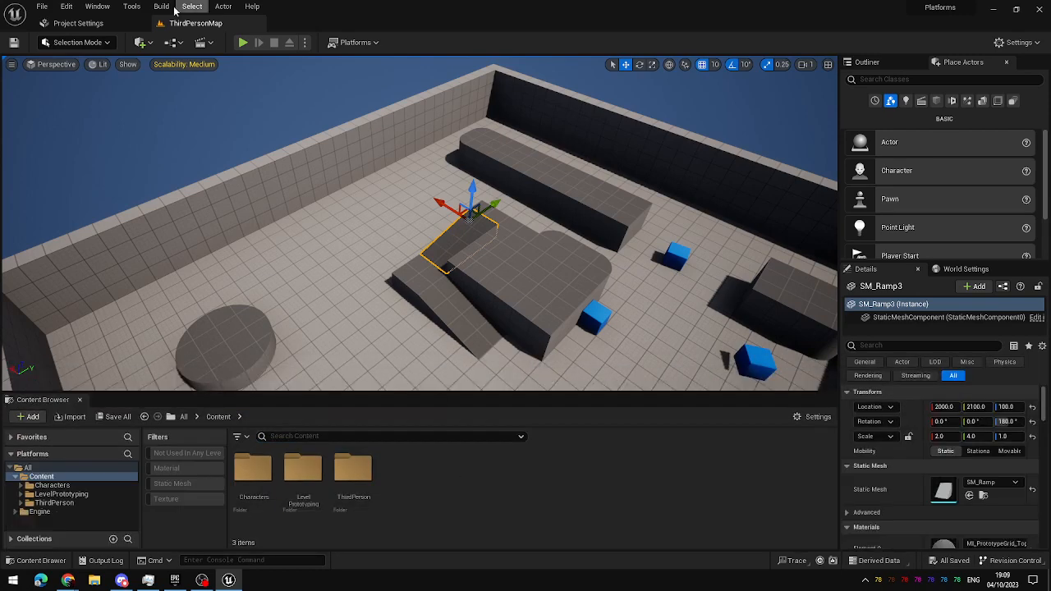
pyautogui.click(97, 6)
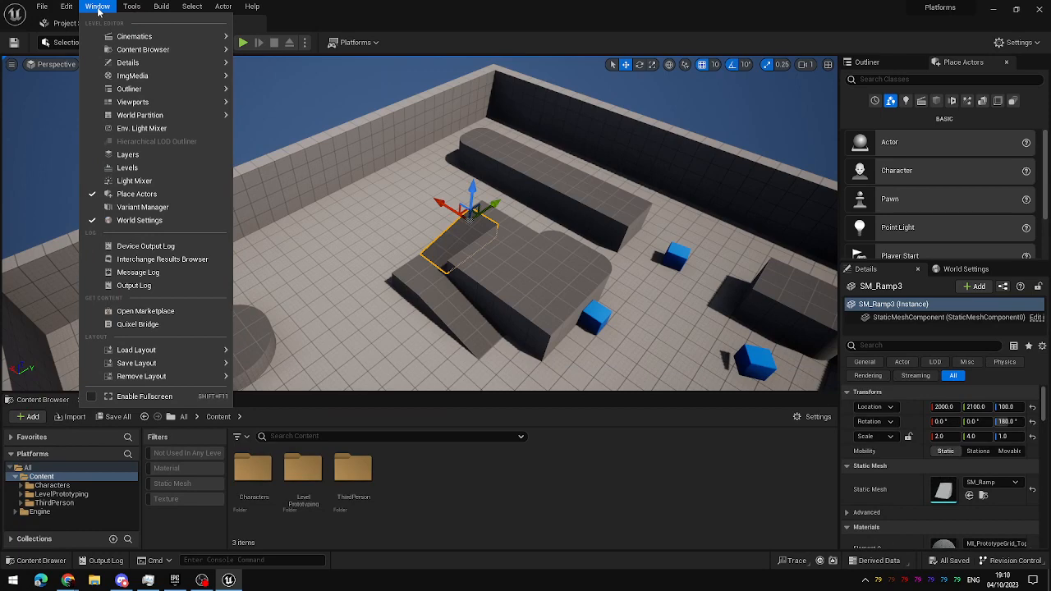
pyautogui.moveTo(116, 53)
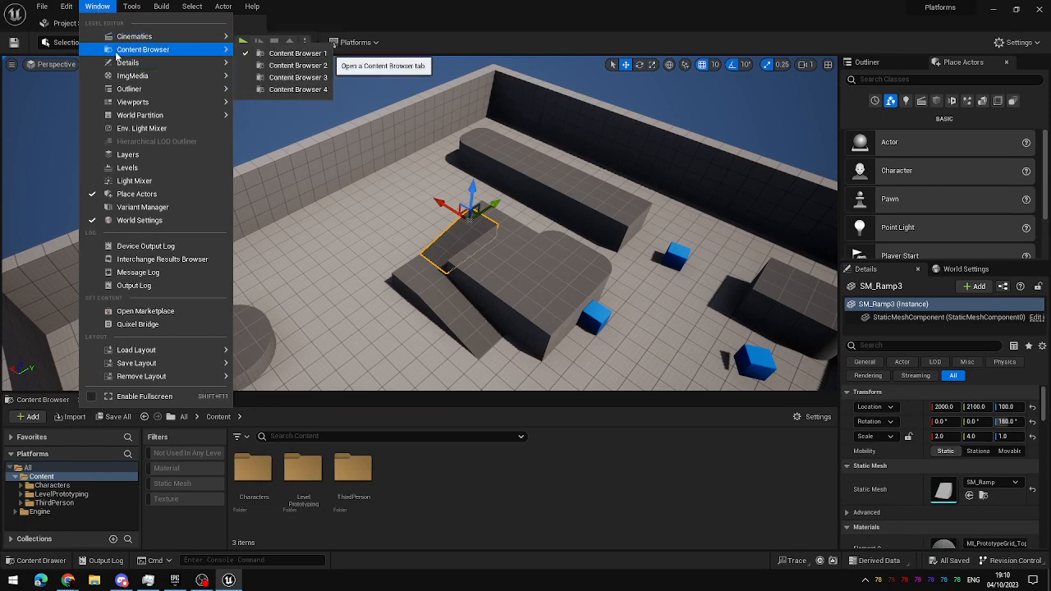
pyautogui.click(106, 6)
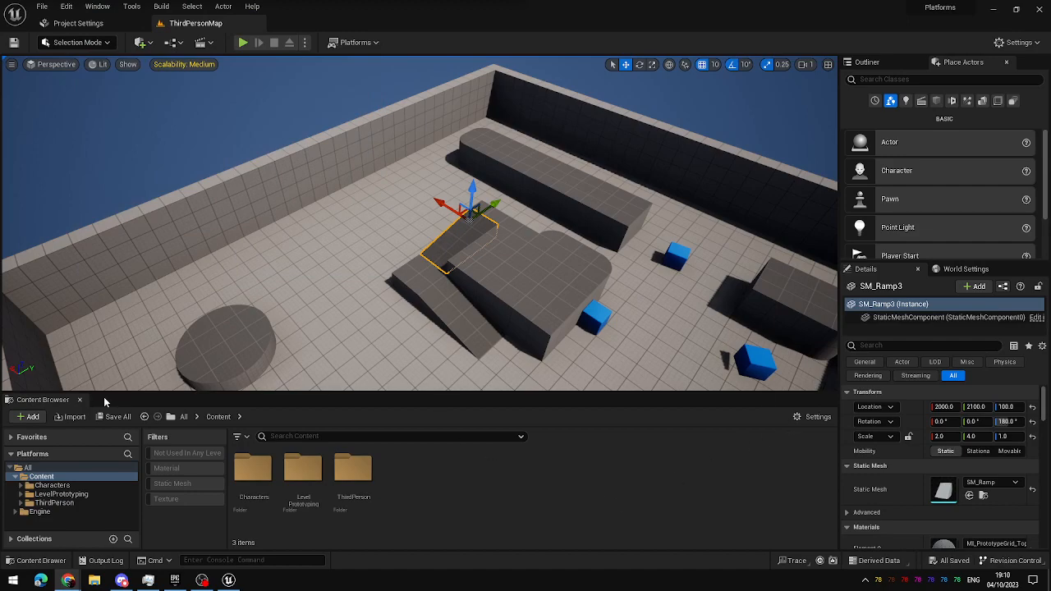
# Close the Content Browser and dock a new one in the layout from the content drawer
pyautogui.click(79, 400)
pyautogui.moveTo(372, 362); pyautogui.dragTo(375, 364, button='right')
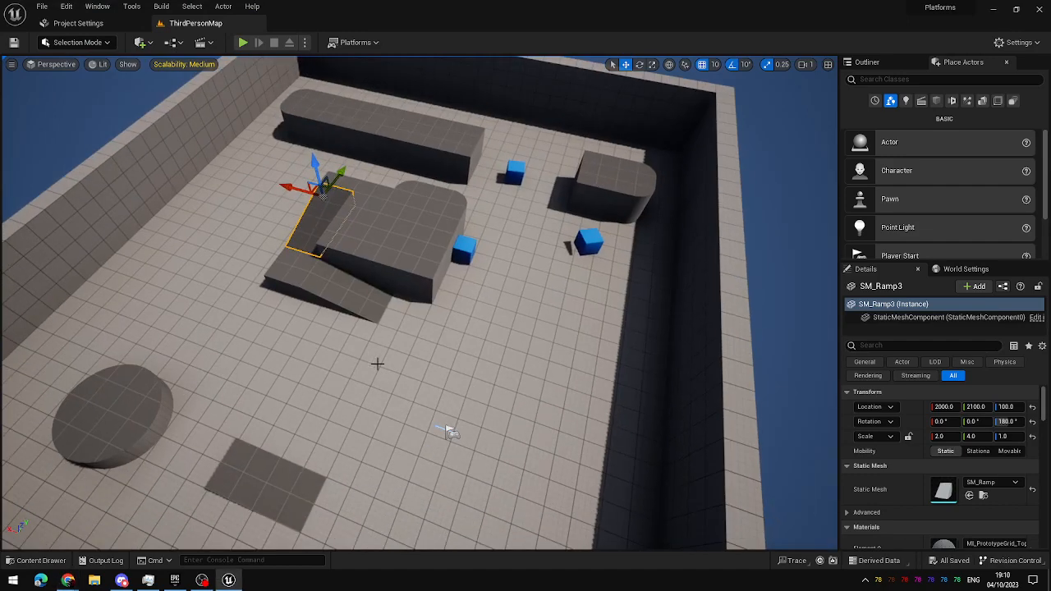
pyautogui.hotkey('ctrl', 'space')
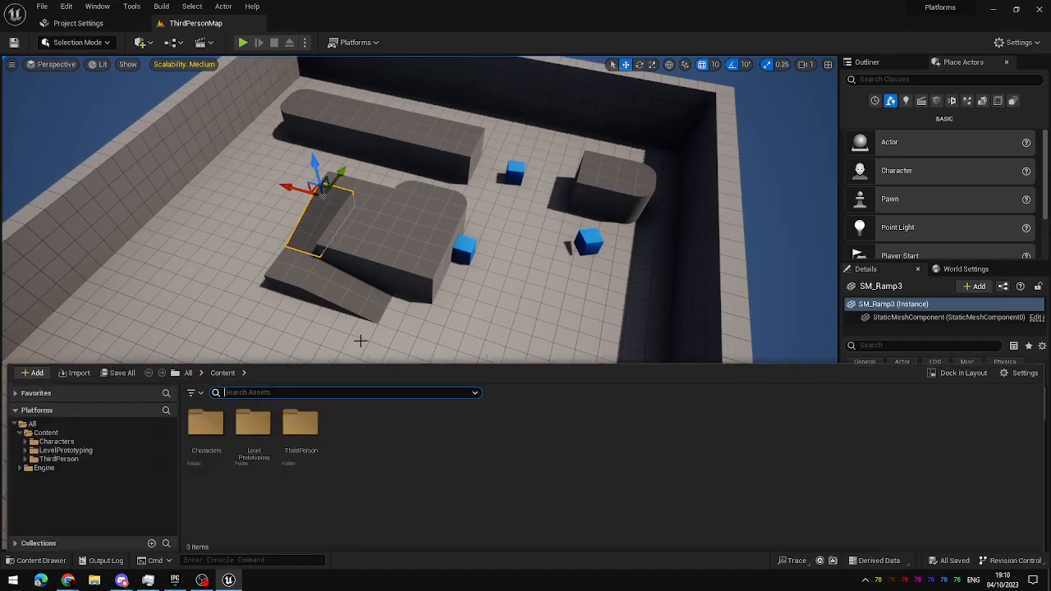
pyautogui.click(945, 370)
pyautogui.moveTo(687, 344); pyautogui.dragTo(687, 344, button='right')
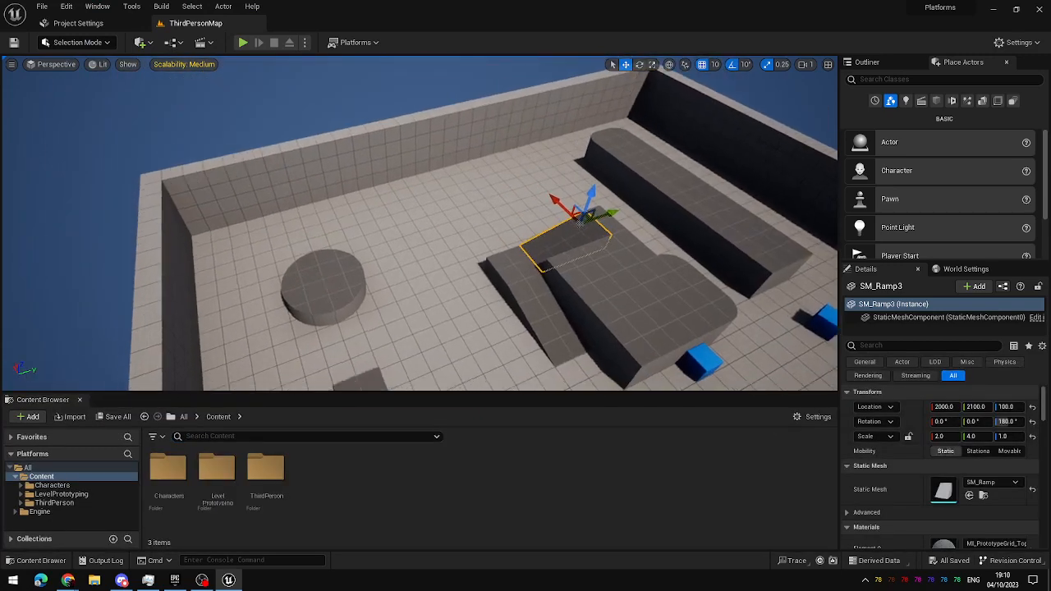
# Repeat closing the Content Browser and docking it back into the layout from the content drawer
pyautogui.click(79, 400)
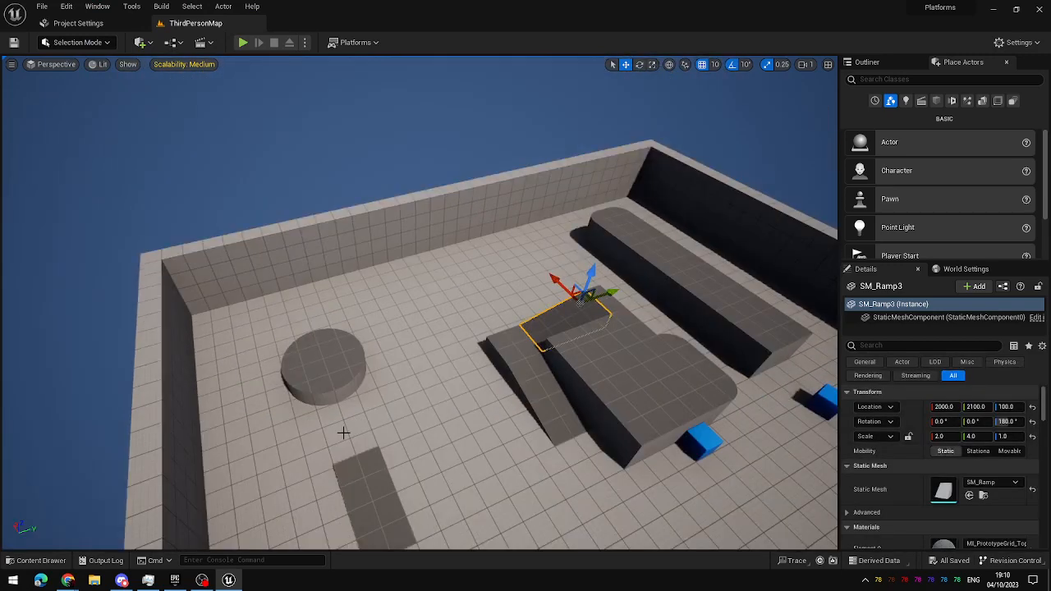
pyautogui.hotkey('ctrl', 'space')
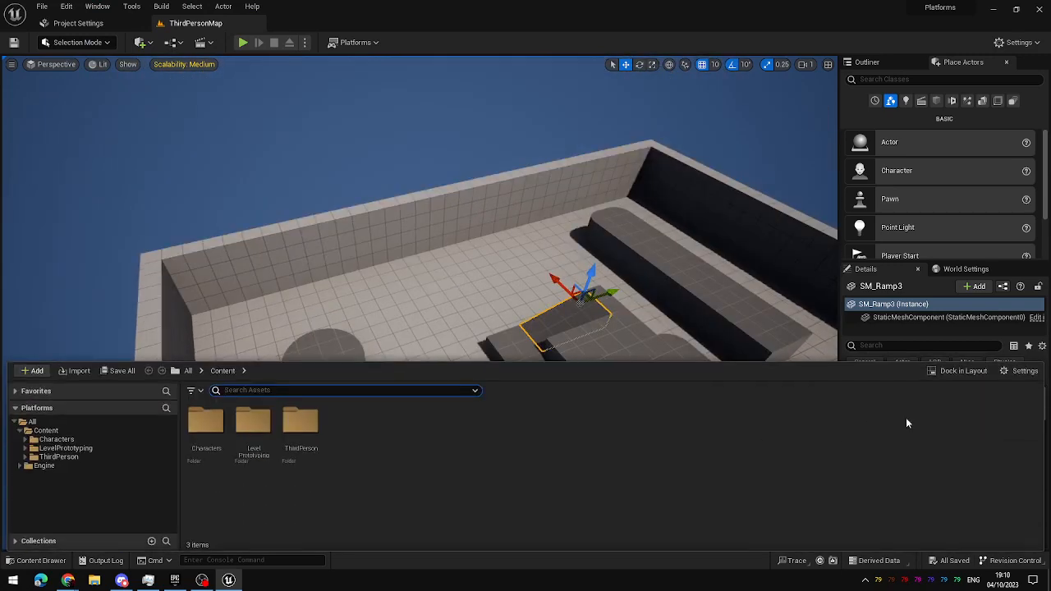
pyautogui.click(970, 371)
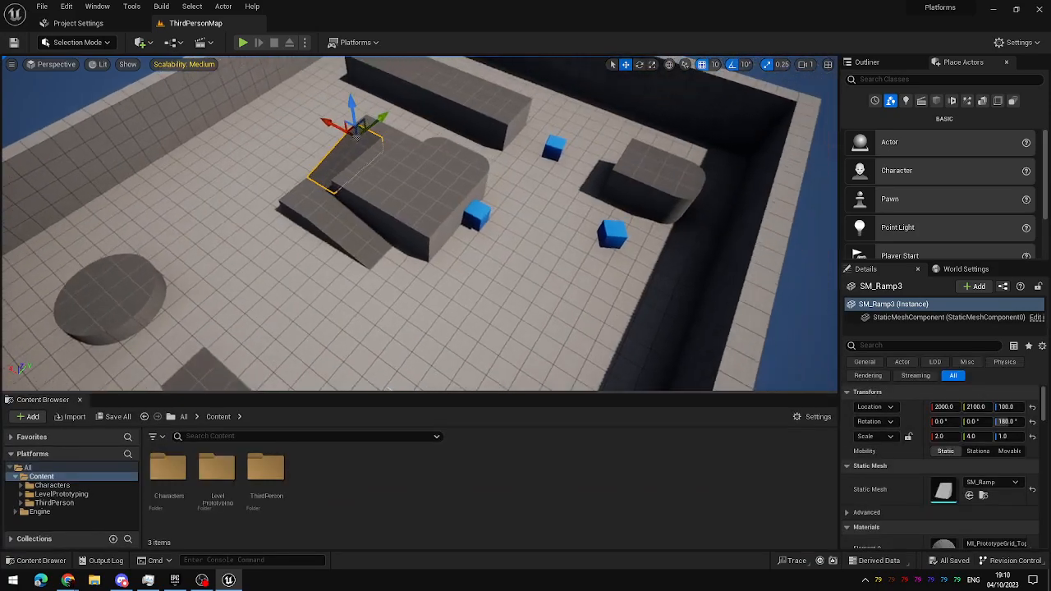
pyautogui.moveTo(418, 223); pyautogui.dragTo(578, 321, button='right')
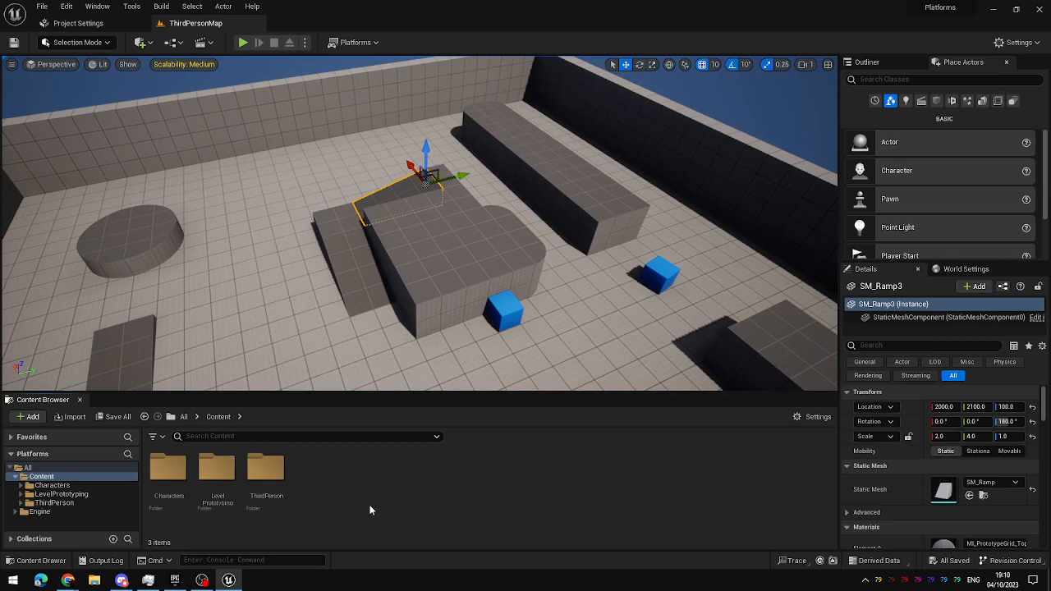
# Create a new level named L_Test in the Content folder
pyautogui.rightClick(348, 495)
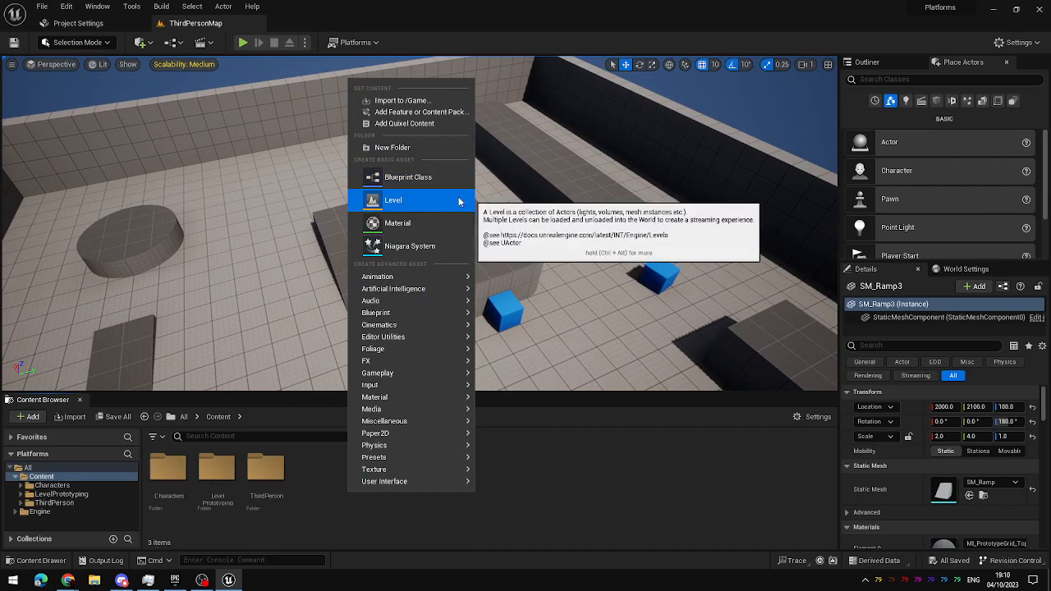
pyautogui.click(411, 205)
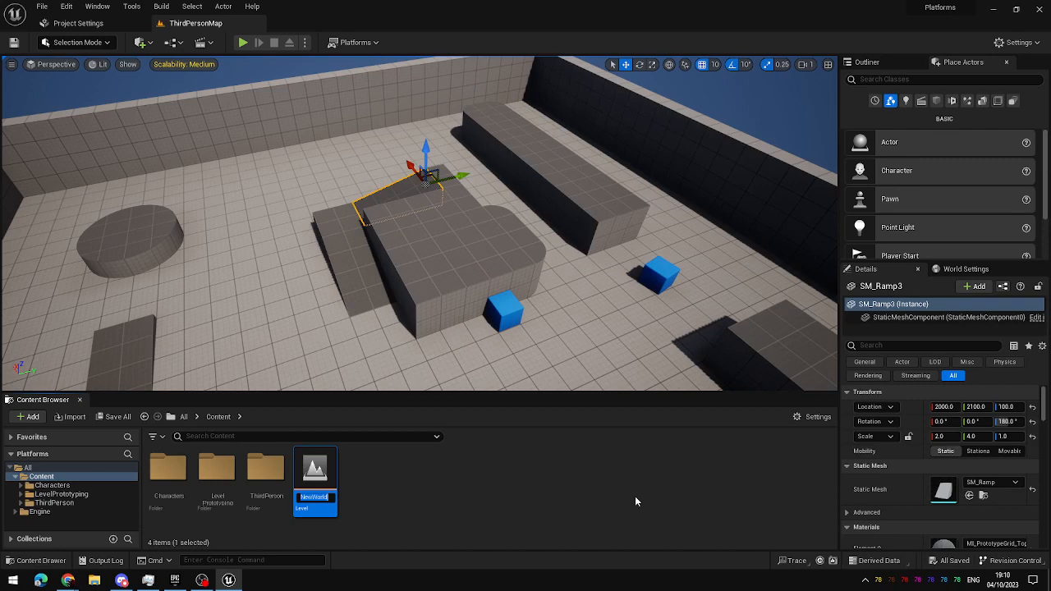
pyautogui.write('L_Test')
pyautogui.press('Return')
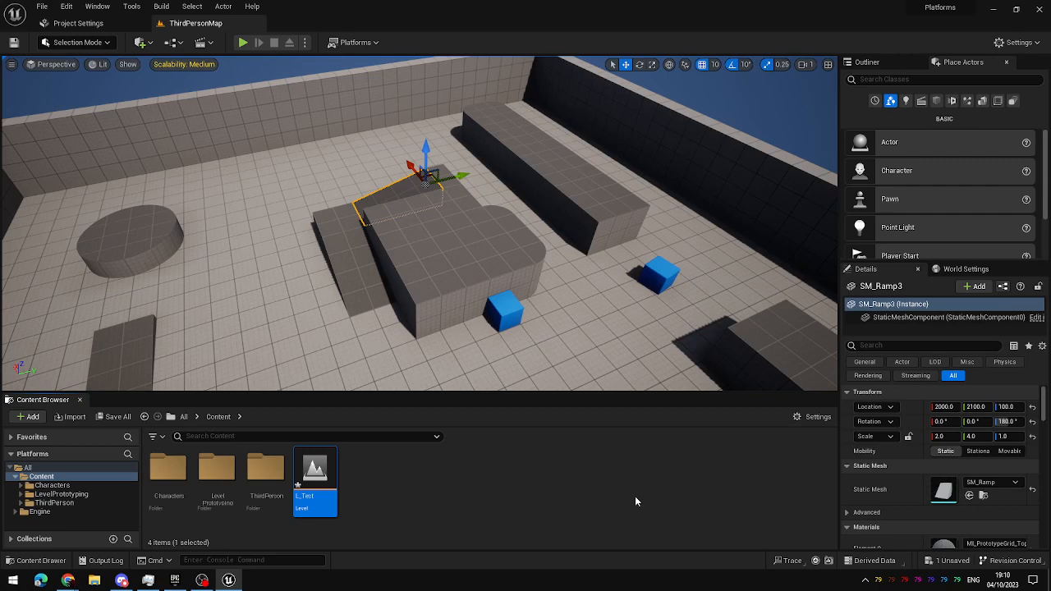
# Open the L_Test level for editing and save the new L_Test asset
pyautogui.doubleClick(302, 465)
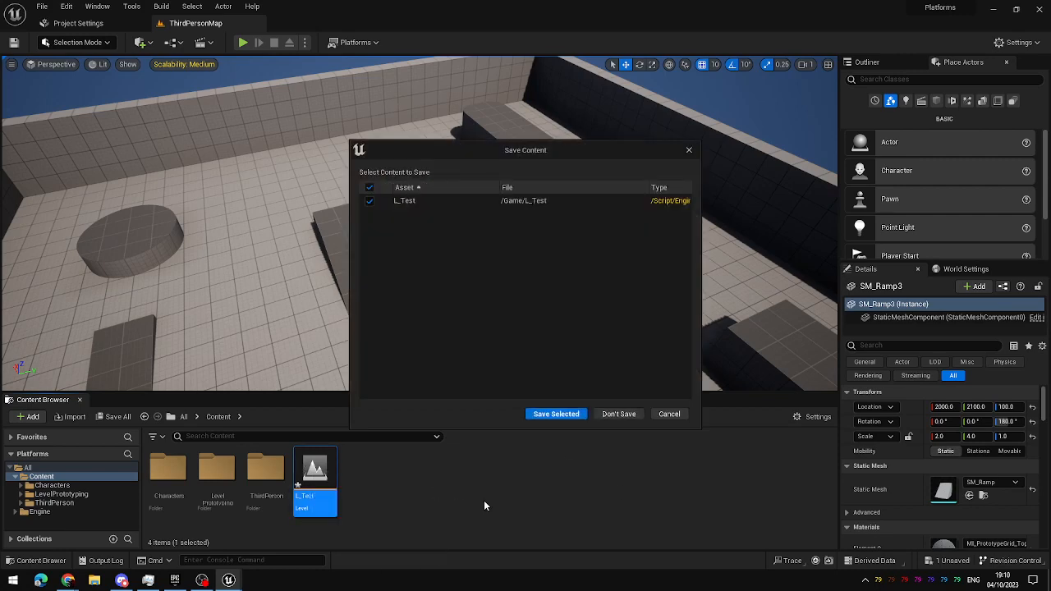
pyautogui.click(557, 415)
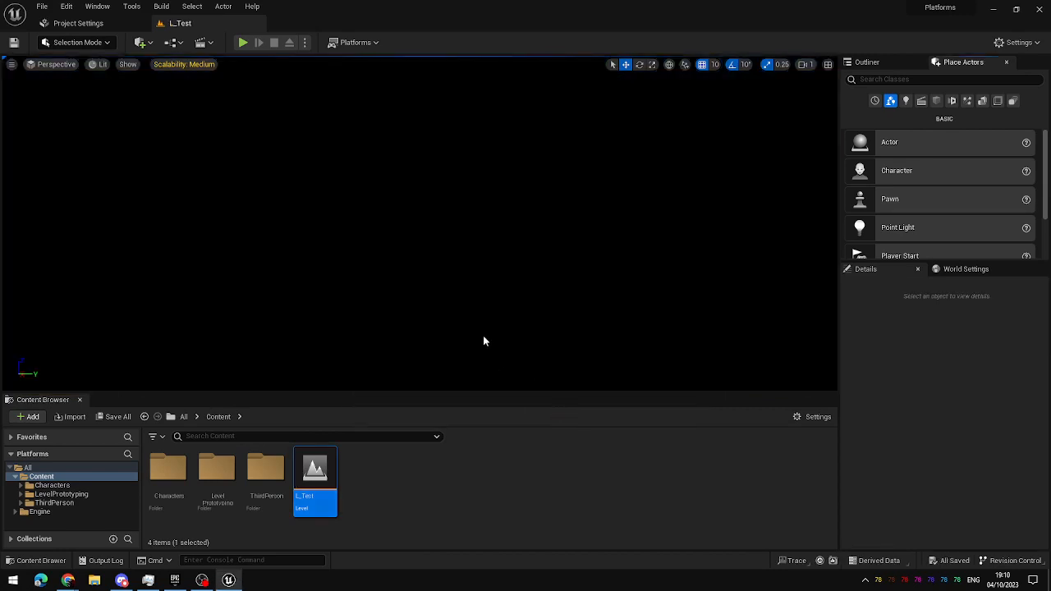
pyautogui.moveTo(459, 243); pyautogui.dragTo(509, 229, button='right')
# Use the Env. Light Mixer to create a sky light, atmospheric light, sky atmosphere, volumetric cloud and height fog in the level
pyautogui.click(98, 11)
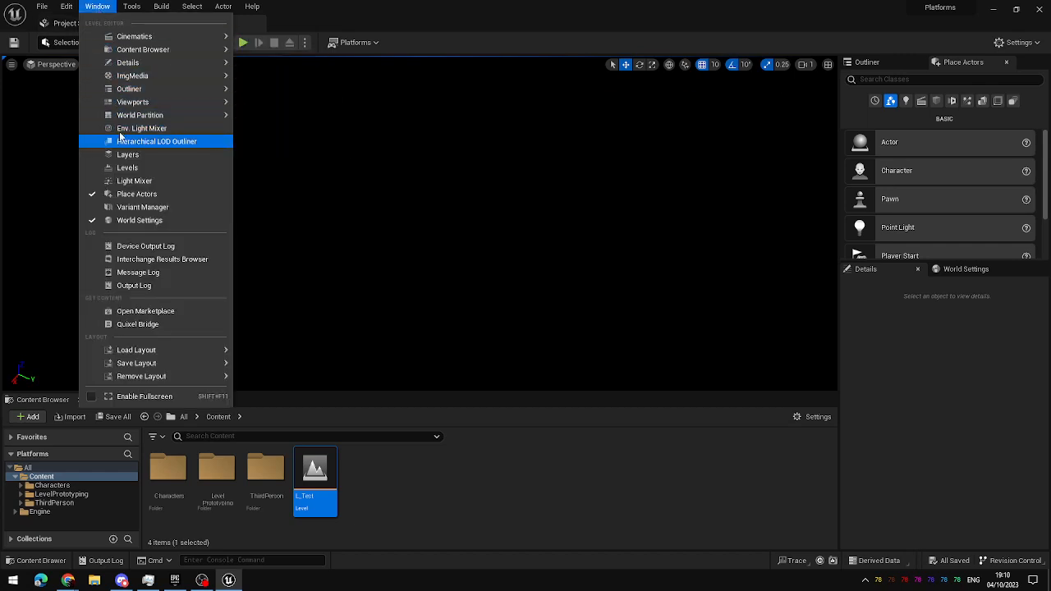
pyautogui.click(174, 129)
pyautogui.moveTo(497, 129); pyautogui.dragTo(435, 128)
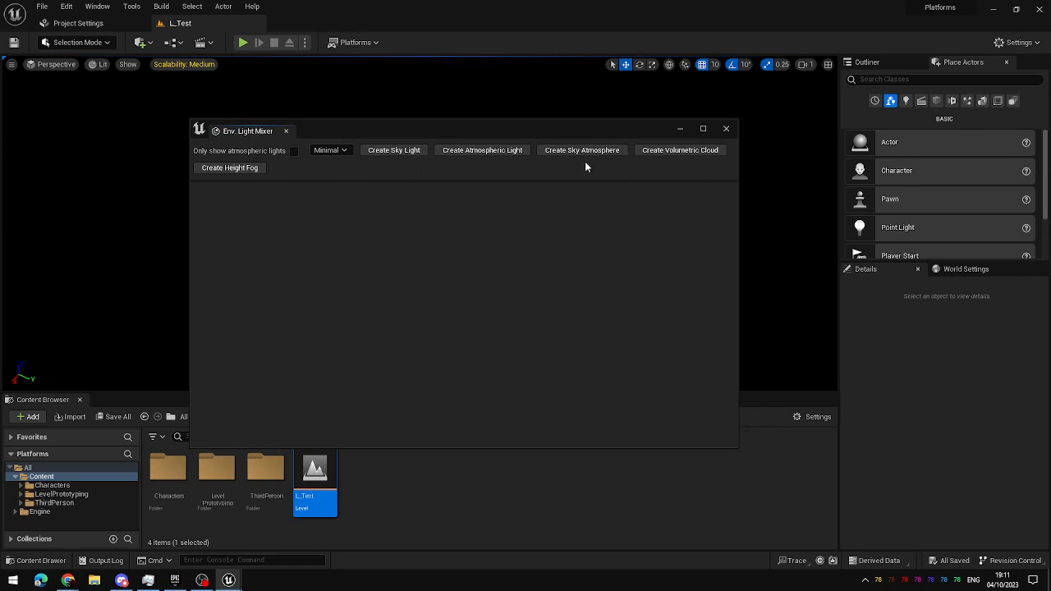
pyautogui.click(399, 153)
pyautogui.click(399, 153)
pyautogui.click(398, 154)
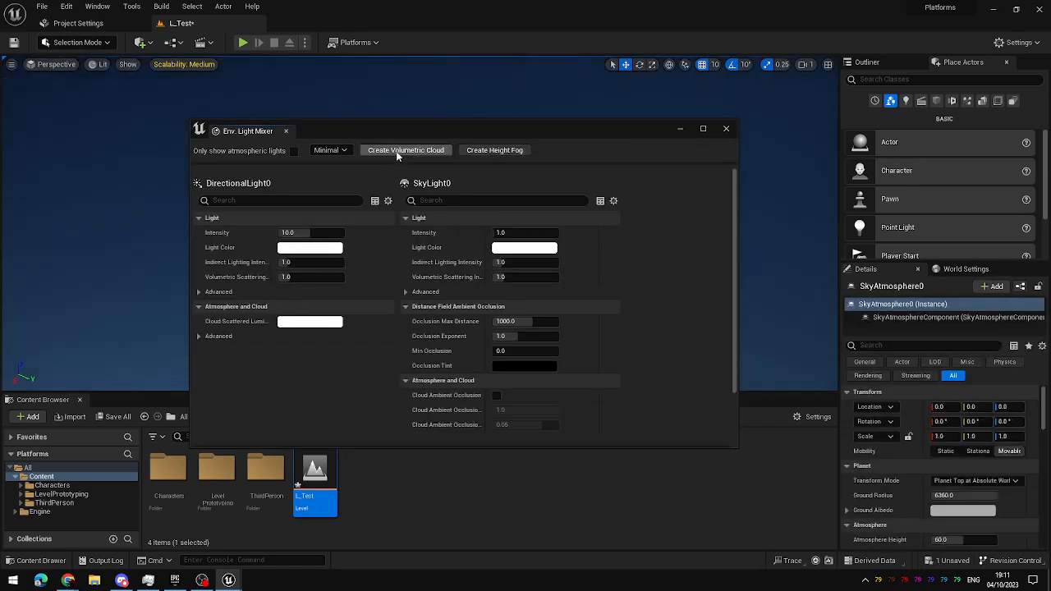
pyautogui.click(397, 153)
pyautogui.click(398, 153)
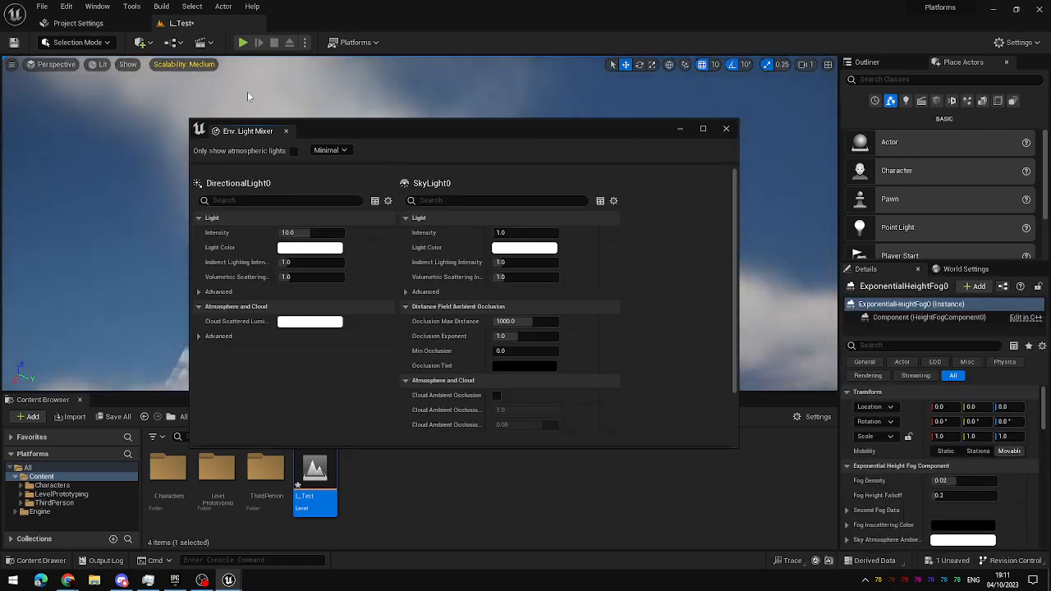
pyautogui.click(286, 131)
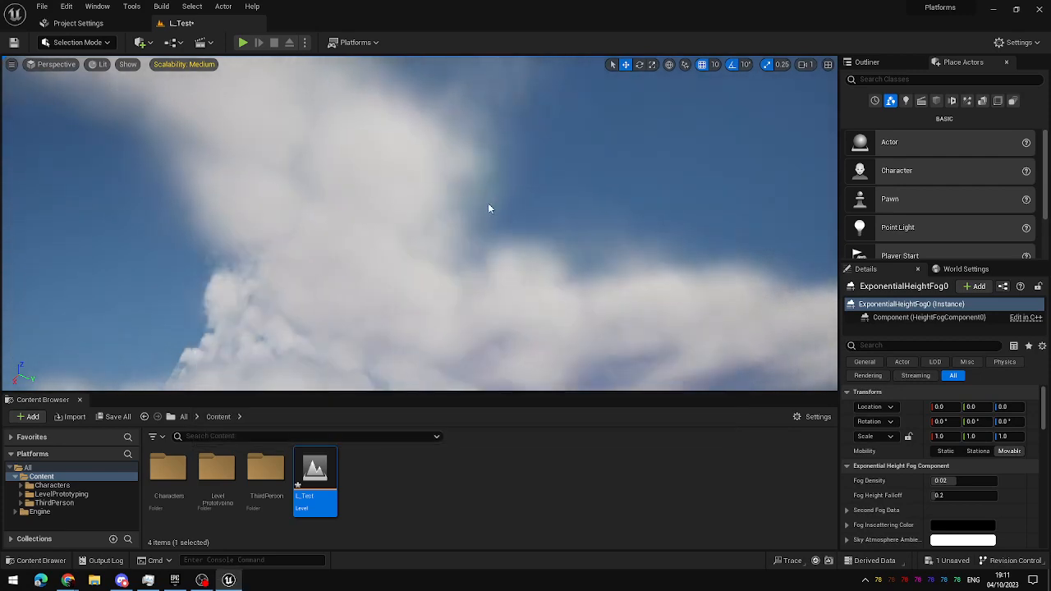
pyautogui.moveTo(488, 204); pyautogui.dragTo(463, 363, button='right')
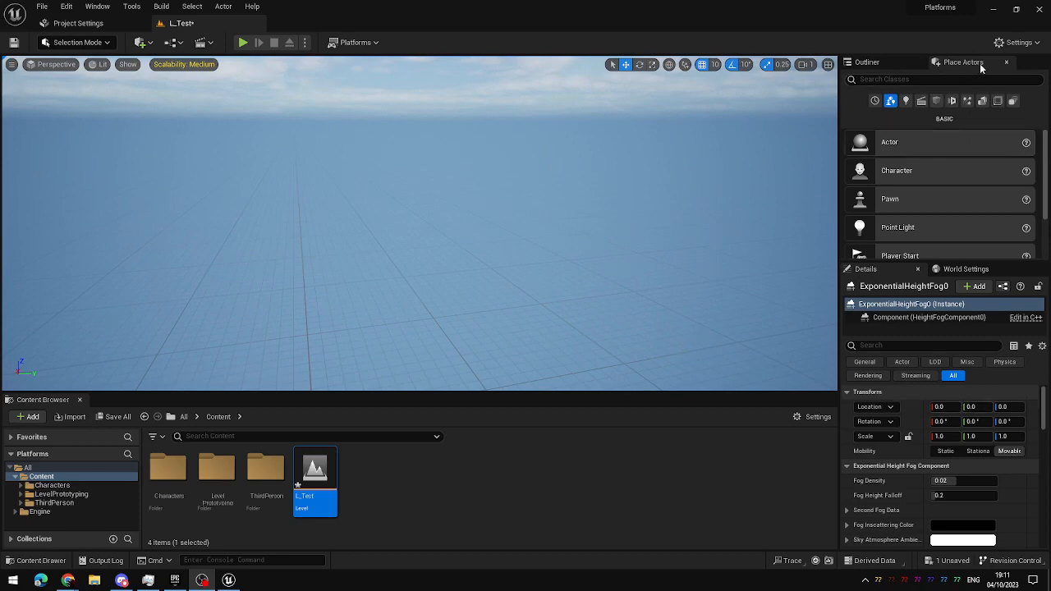
# Undock Place Actors into a floating window over the viewport and make the window taller
pyautogui.moveTo(980, 63); pyautogui.dragTo(569, 184)
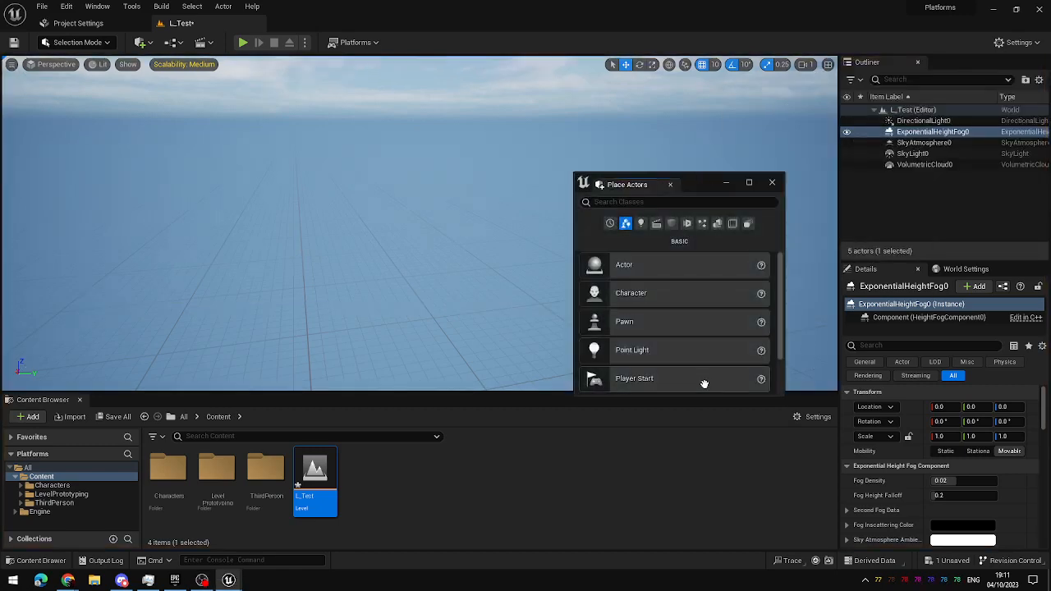
pyautogui.moveTo(706, 396); pyautogui.dragTo(710, 515)
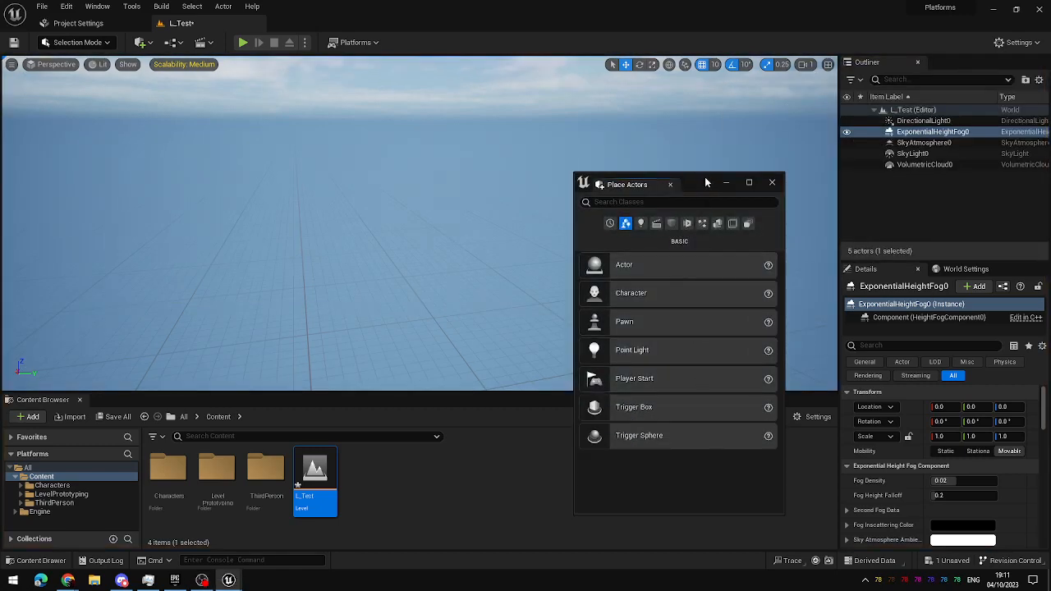
pyautogui.moveTo(706, 182); pyautogui.dragTo(655, 125)
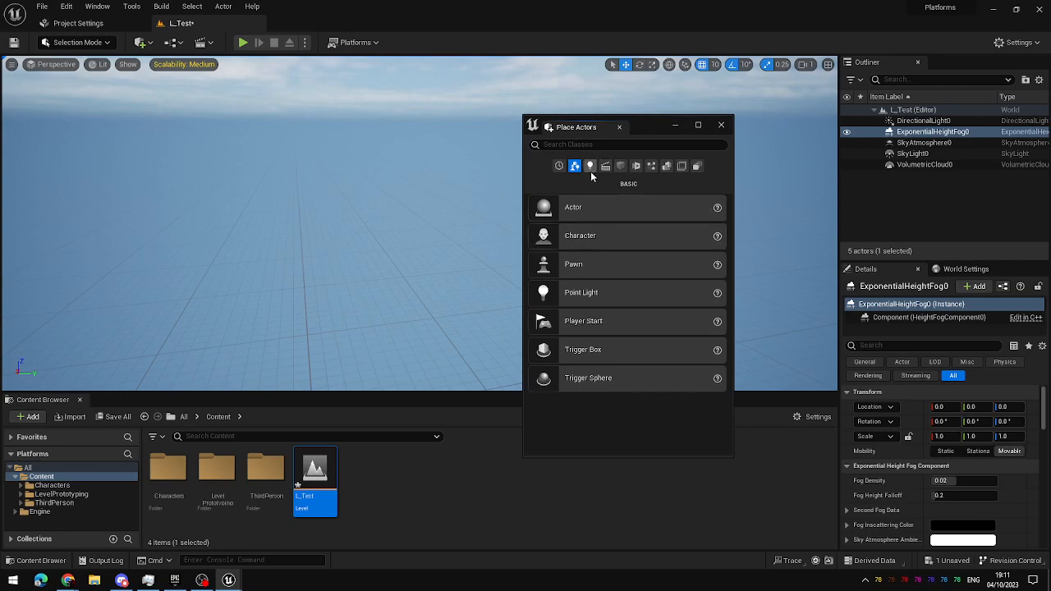
# Look through several actor categories in the Place Actors window, including Shapes and Lights
pyautogui.click(590, 169)
pyautogui.click(621, 169)
pyautogui.click(635, 169)
pyautogui.click(589, 169)
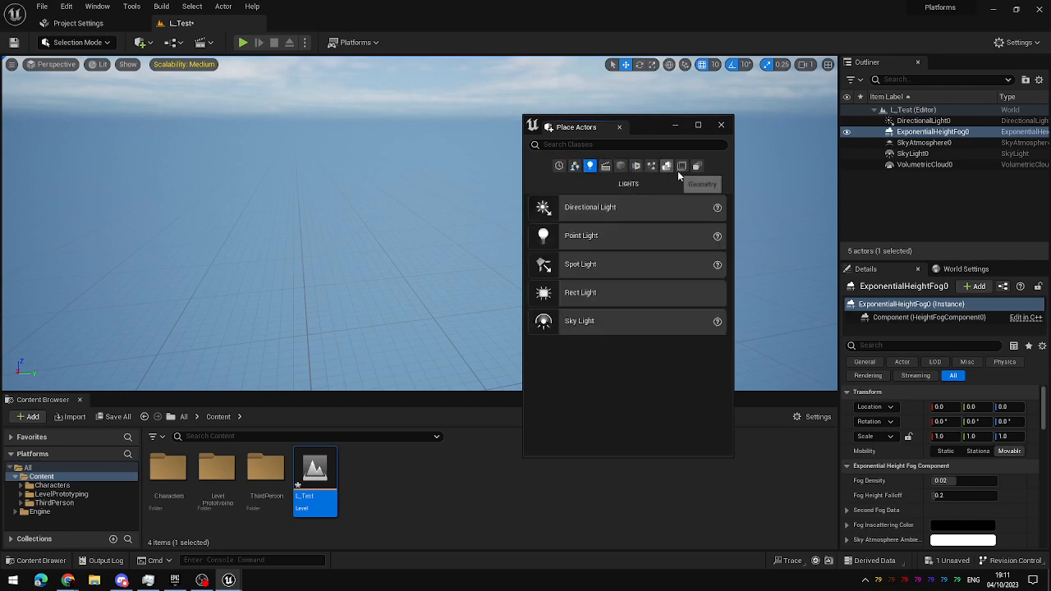
# Close the floating Place Actors window and reopen it
pyautogui.click(721, 125)
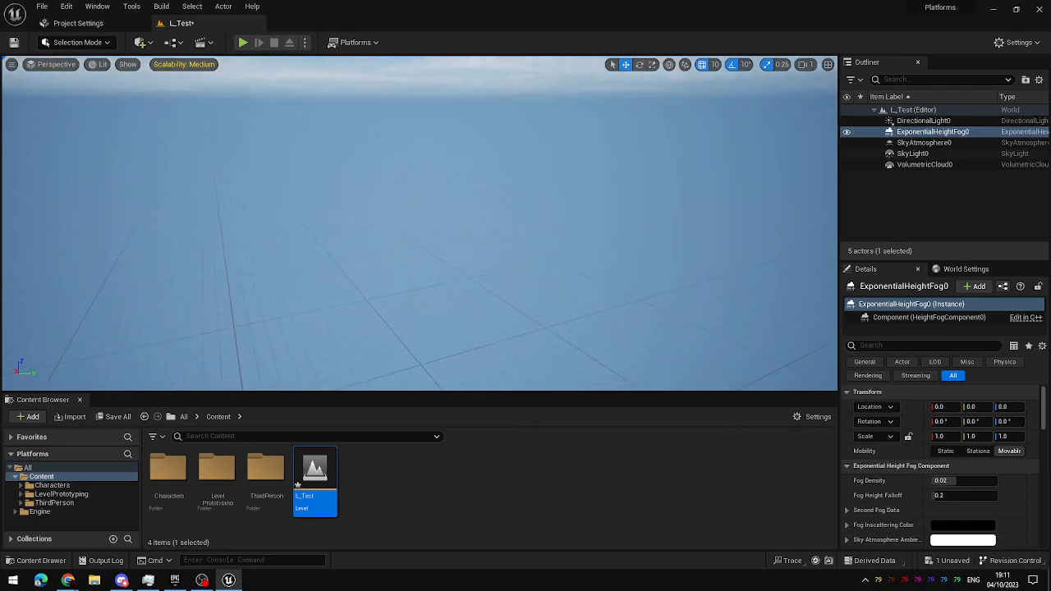
pyautogui.click(97, 6)
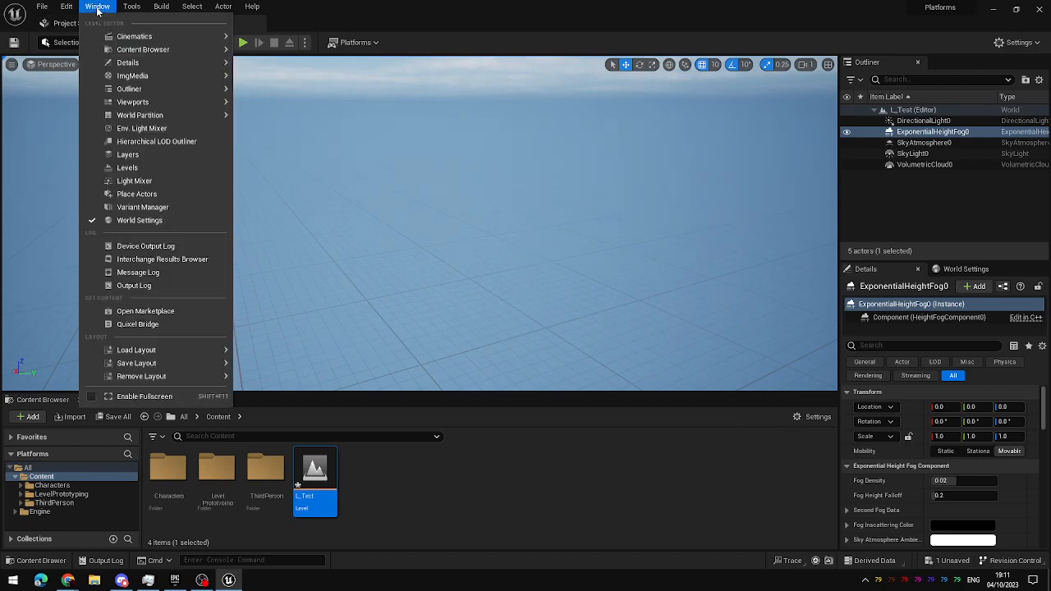
pyautogui.click(134, 196)
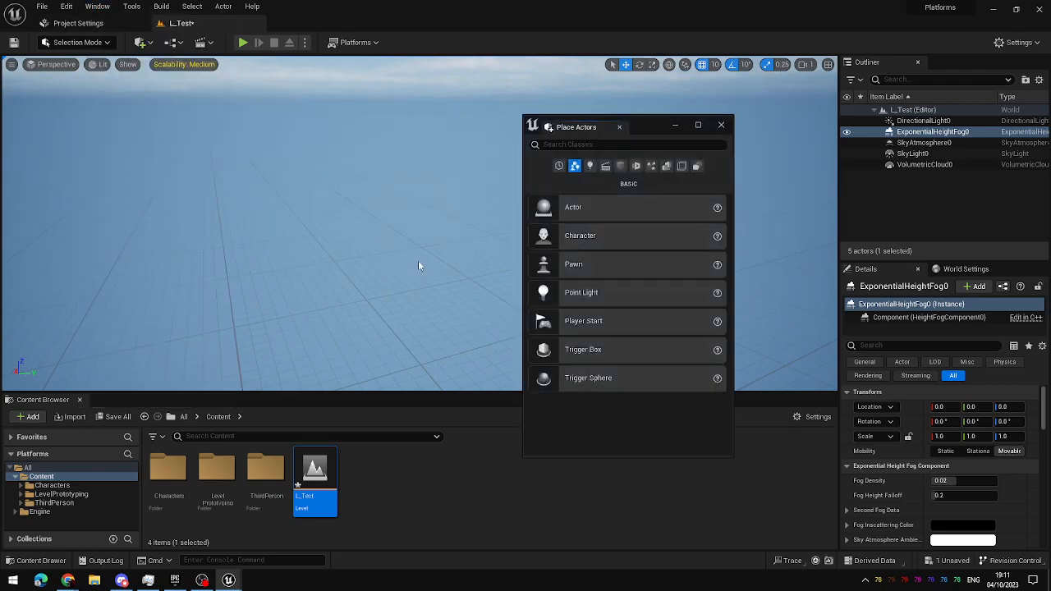
# Dock Place Actors on the side of the viewport opposite the Outliner and adjust the widths of both side columns
pyautogui.moveTo(647, 130); pyautogui.dragTo(597, 129)
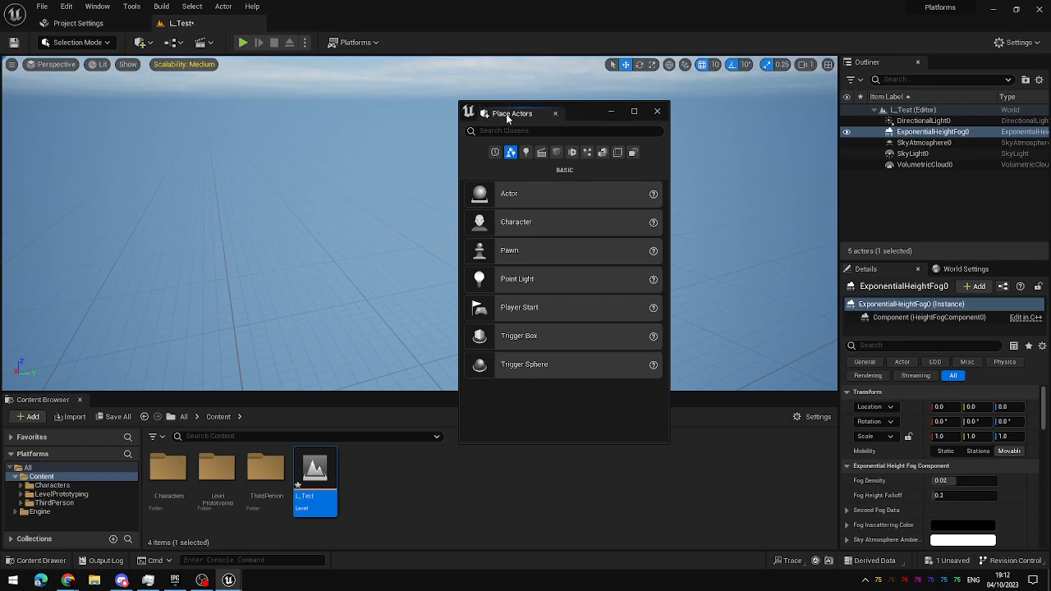
pyautogui.moveTo(537, 119); pyautogui.dragTo(8, 144)
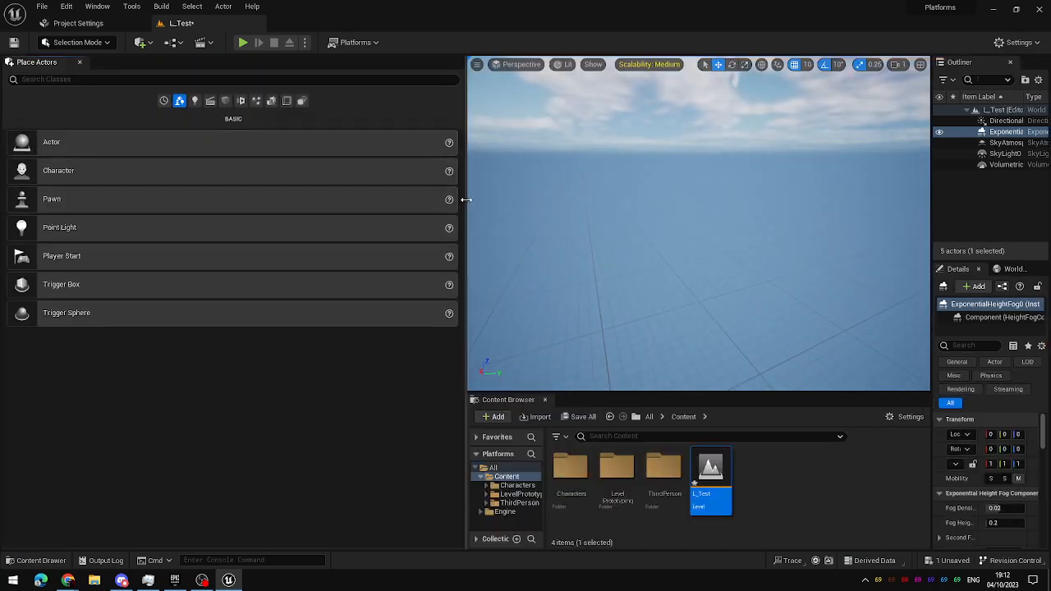
pyautogui.moveTo(465, 198); pyautogui.dragTo(137, 198)
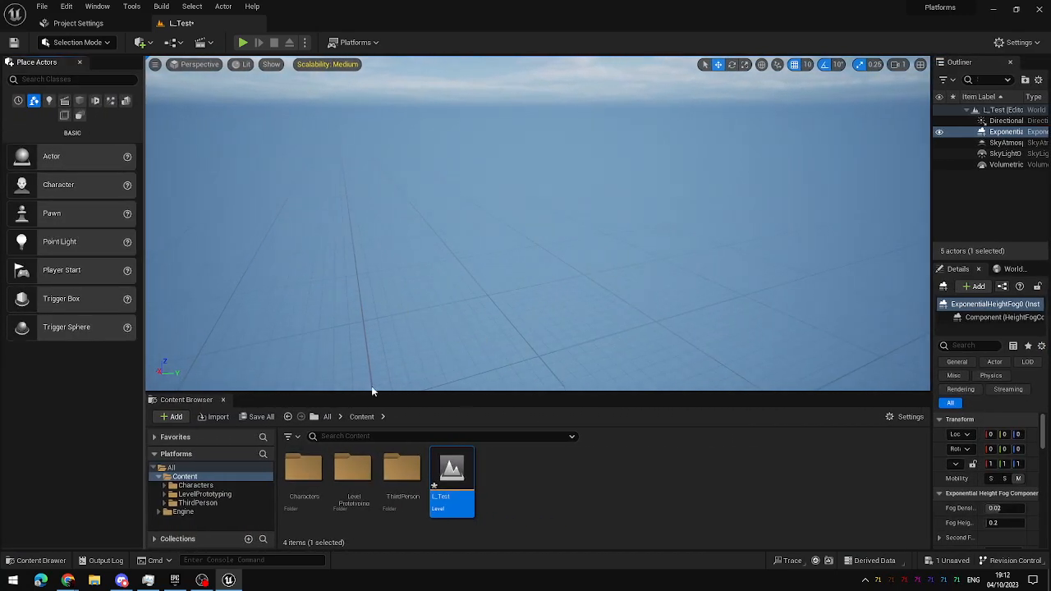
pyautogui.moveTo(569, 337); pyautogui.dragTo(915, 204, button='right')
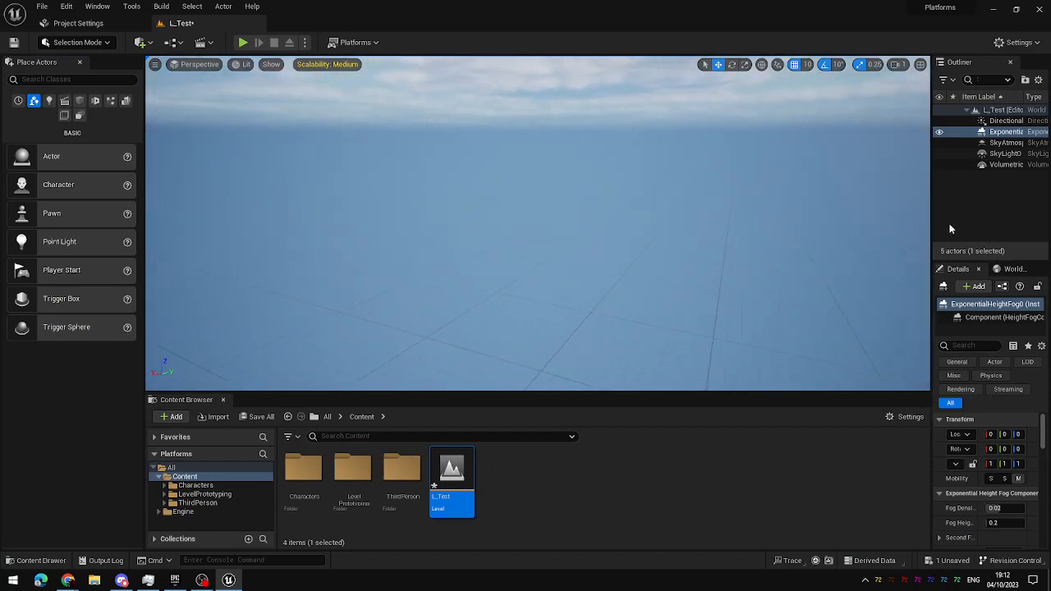
pyautogui.moveTo(932, 224); pyautogui.dragTo(813, 224)
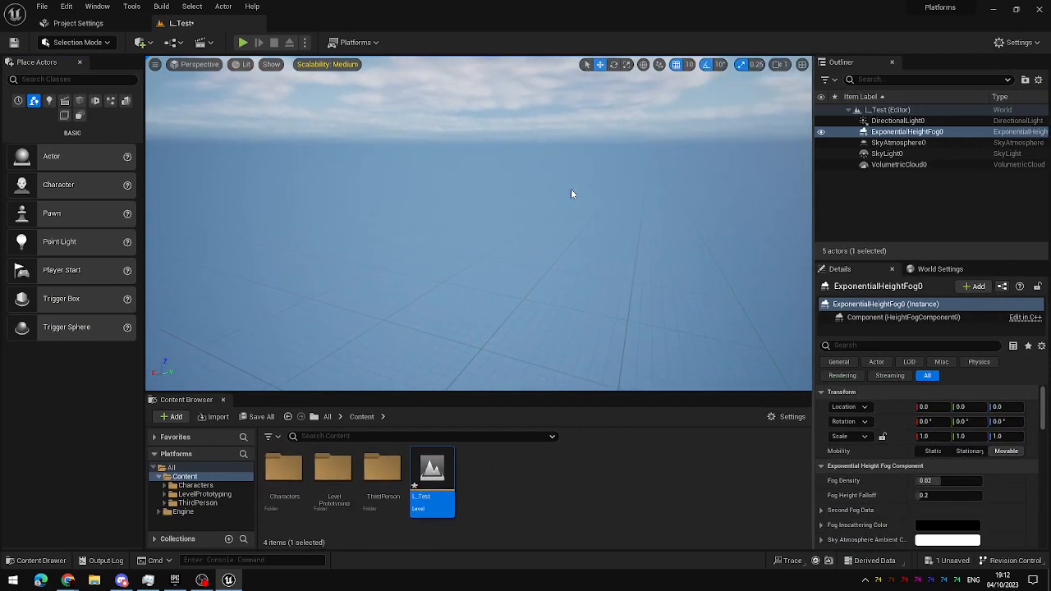
# Redock Place Actors as a tab beside the Outliner and switch back and forth between the two
pyautogui.moveTo(37, 62); pyautogui.dragTo(899, 65)
pyautogui.click(809, 61)
pyautogui.click(903, 62)
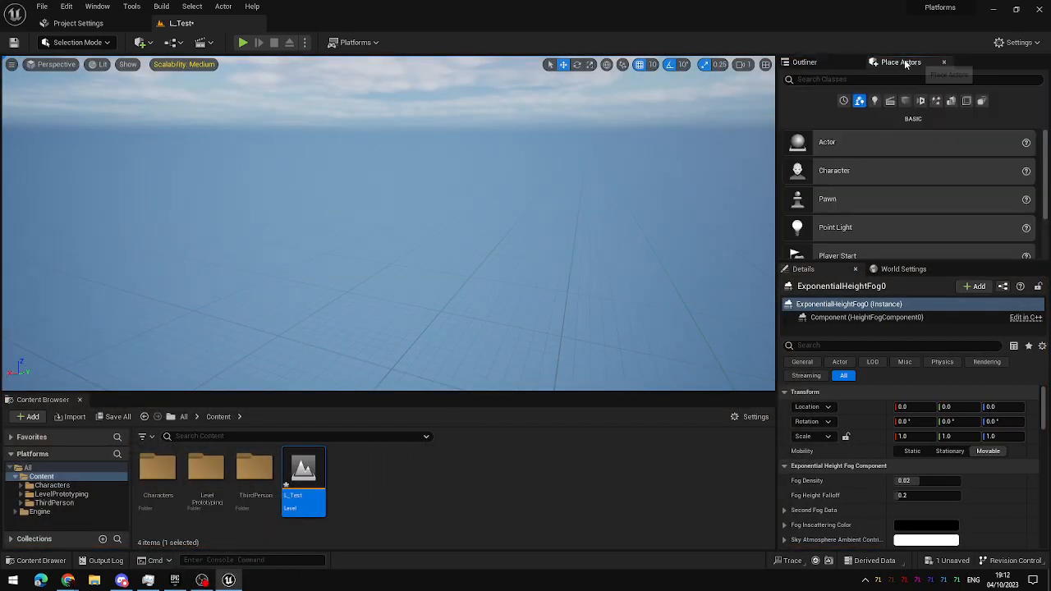
pyautogui.click(813, 62)
pyautogui.click(902, 62)
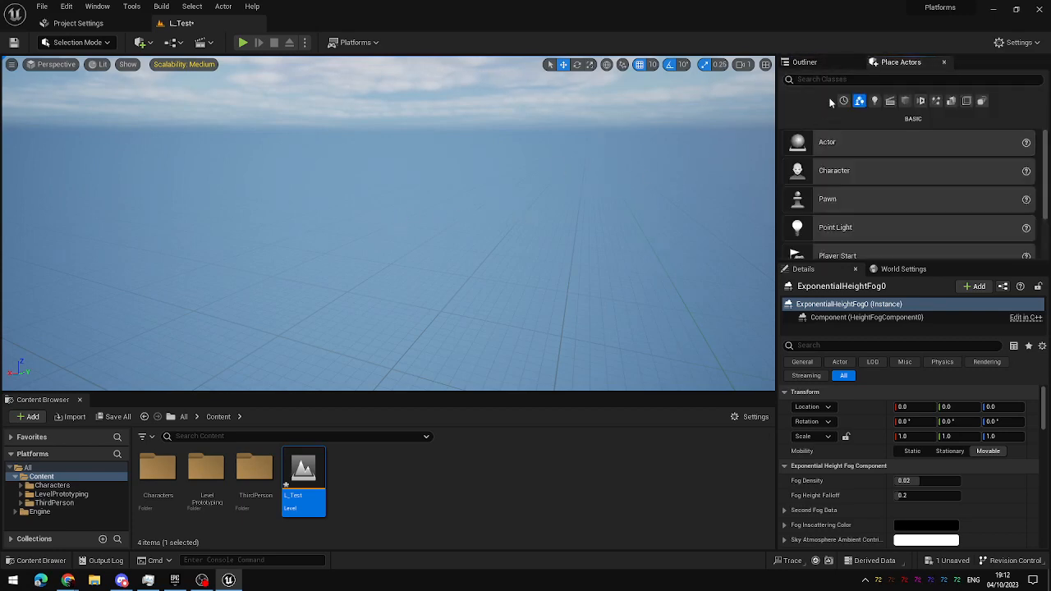
# Place a Plane shape in the level at about X 250, Y 670, Z -90
pyautogui.click(905, 102)
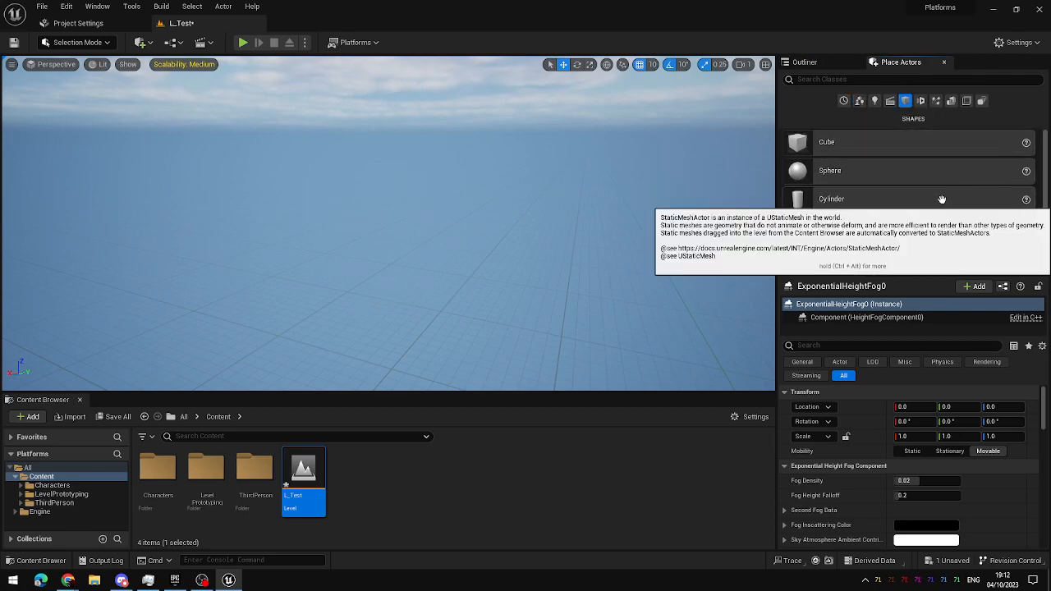
pyautogui.scroll(-1, 941, 200)
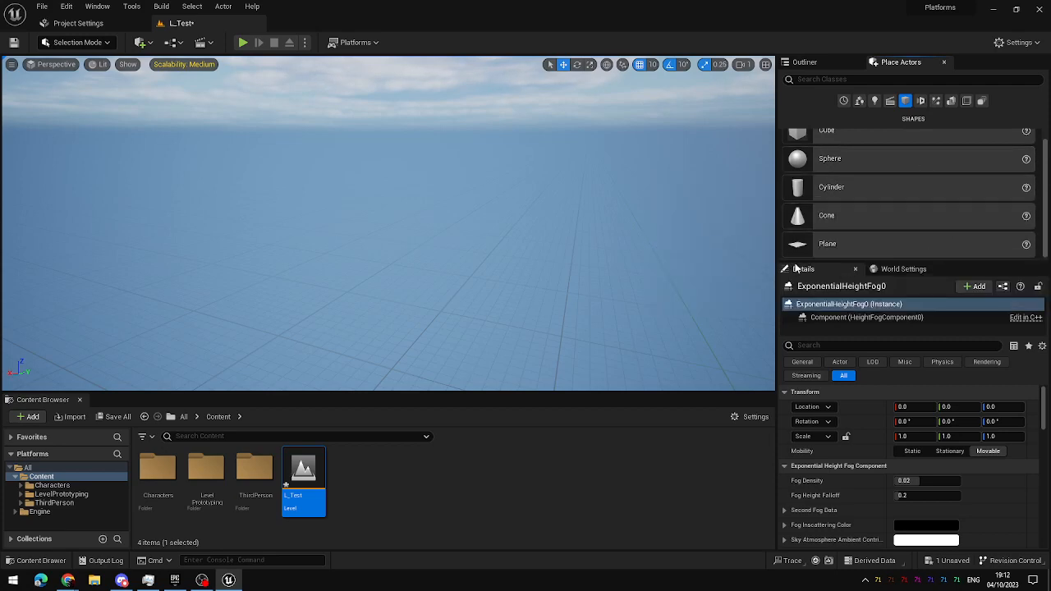
pyautogui.moveTo(816, 238); pyautogui.dragTo(429, 263)
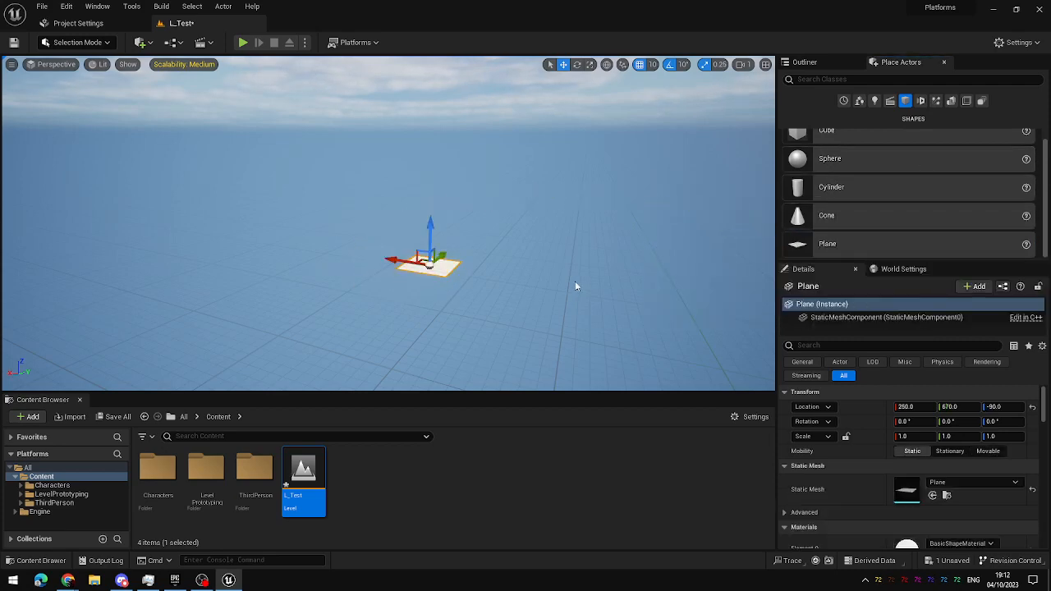
# Set the plane's scale to 50 in both X and Y
pyautogui.moveTo(670, 250); pyautogui.dragTo(655, 267, button='right')
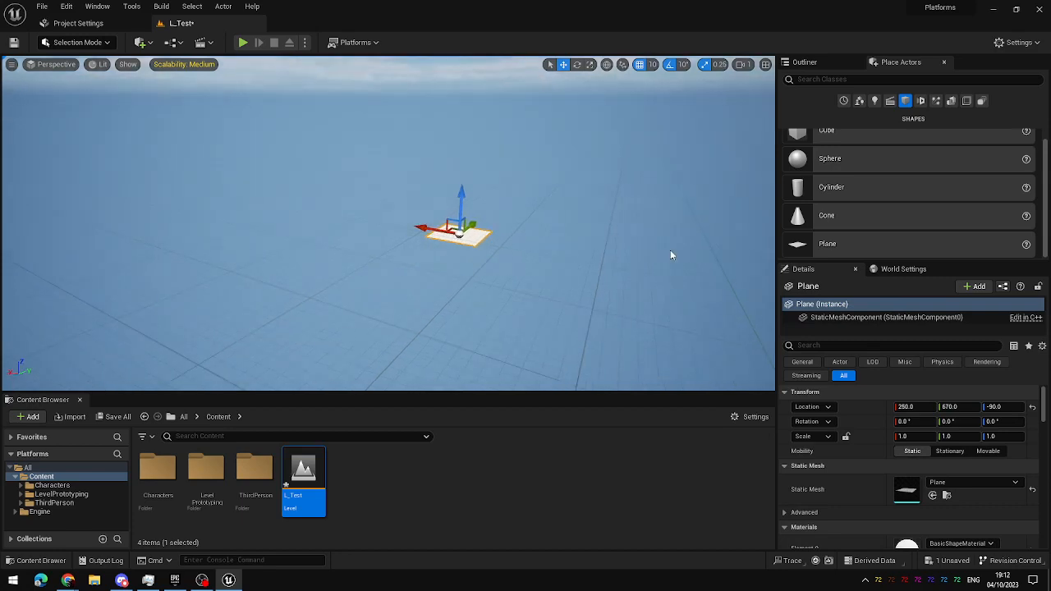
pyautogui.press('w')
pyautogui.moveTo(578, 241)
pyautogui.mouseDown(button='right')
pyautogui.moveTo(578, 279)
pyautogui.moveTo(578, 241)
pyautogui.moveTo(633, 257)
pyautogui.moveTo(578, 243)
pyautogui.moveTo(599, 264)
pyautogui.moveTo(584, 225)
pyautogui.mouseUp(button='right')
pyautogui.press('s')
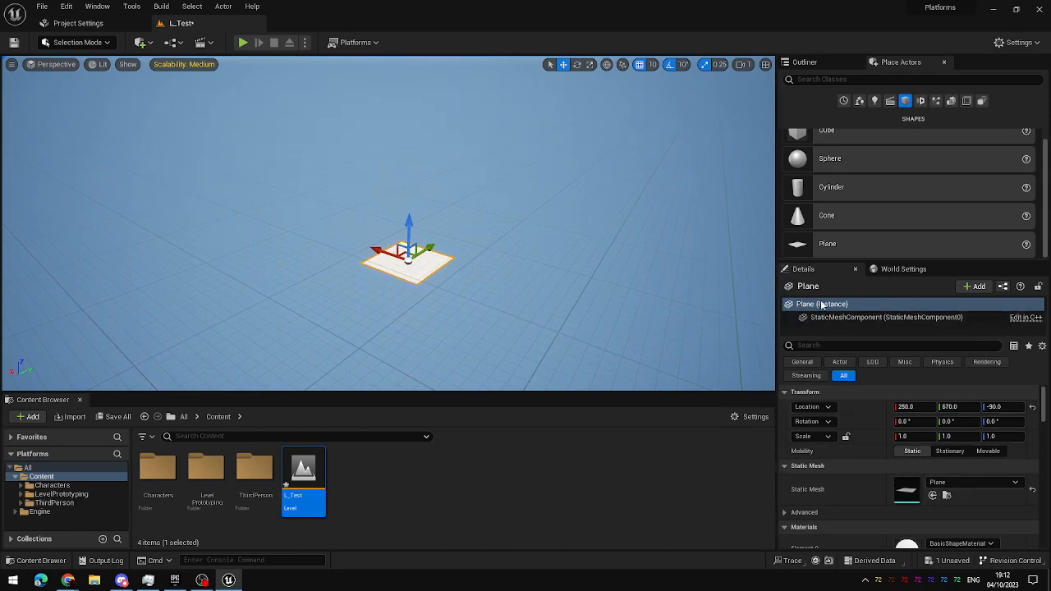
pyautogui.click(911, 436)
pyautogui.write('50')
pyautogui.press('Tab')
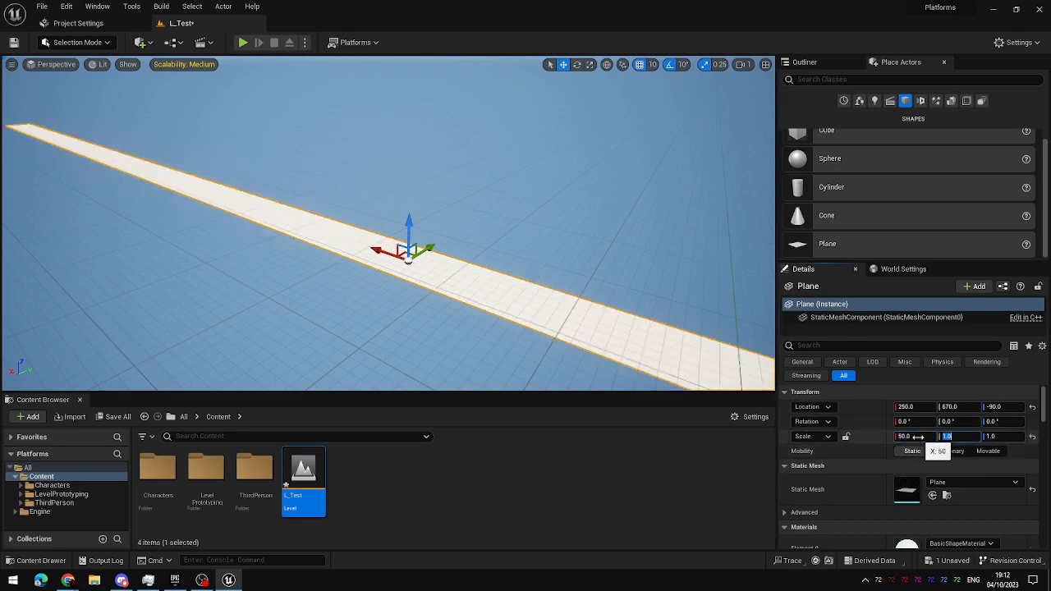
pyautogui.write('50')
pyautogui.press('Return')
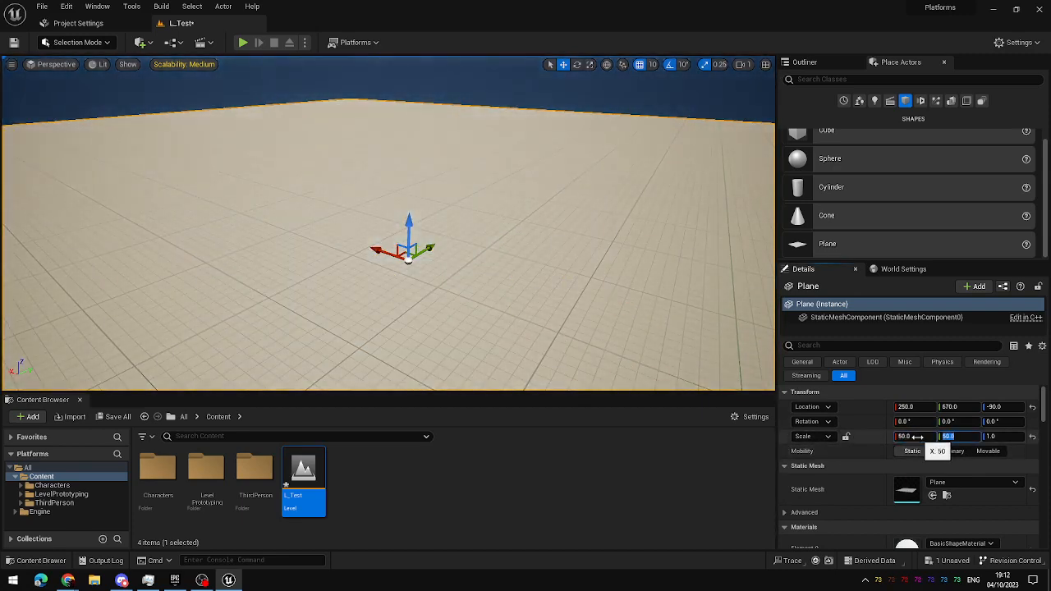
# Place a Player Start actor on the enlarged plane
pyautogui.moveTo(615, 304); pyautogui.dragTo(615, 304, button='right')
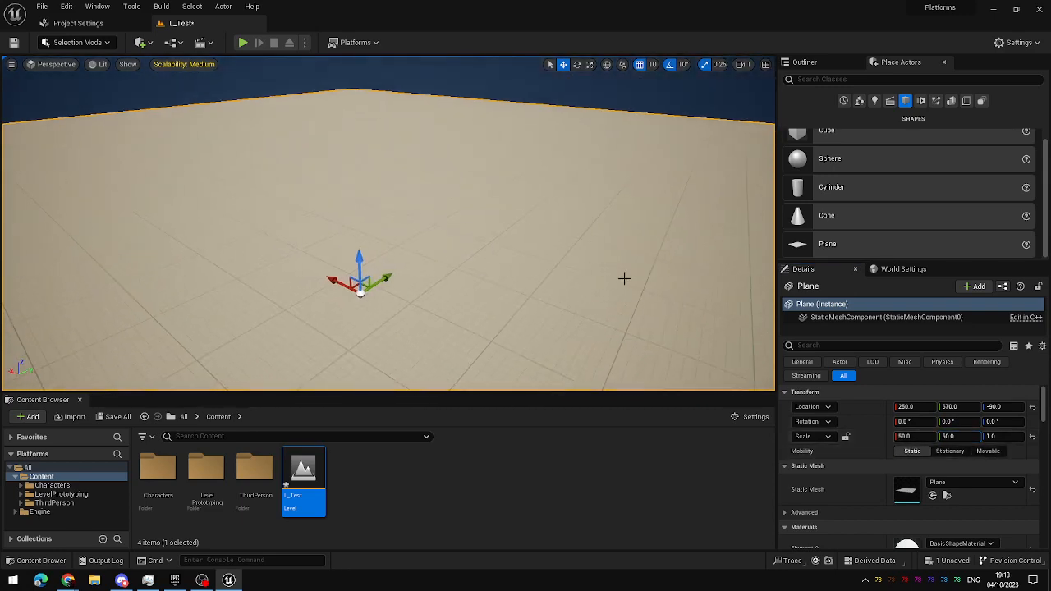
pyautogui.click(860, 101)
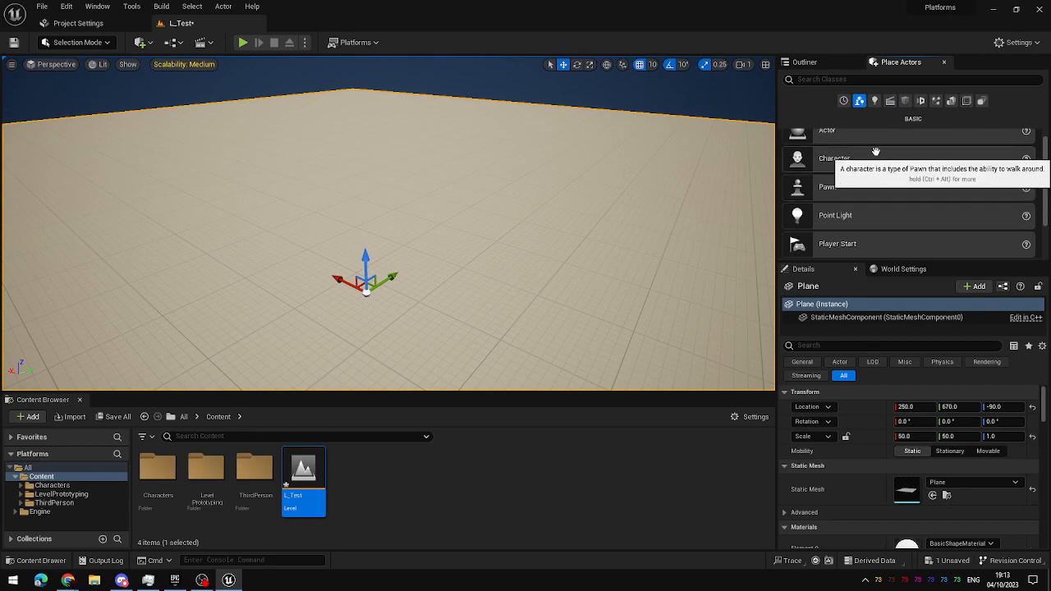
pyautogui.scroll(-1, 939, 175)
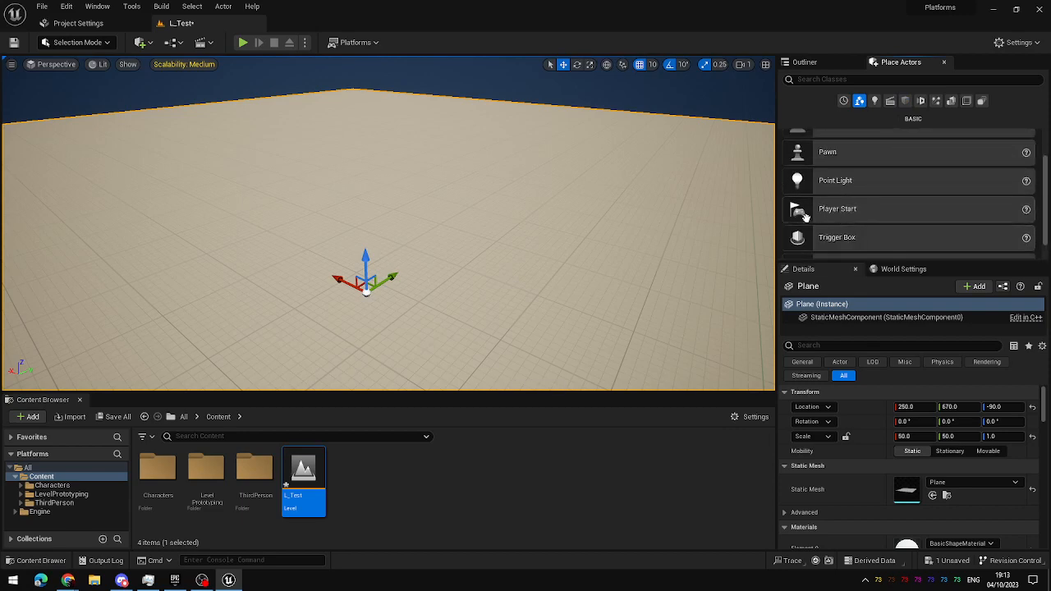
pyautogui.moveTo(738, 182); pyautogui.dragTo(263, 254)
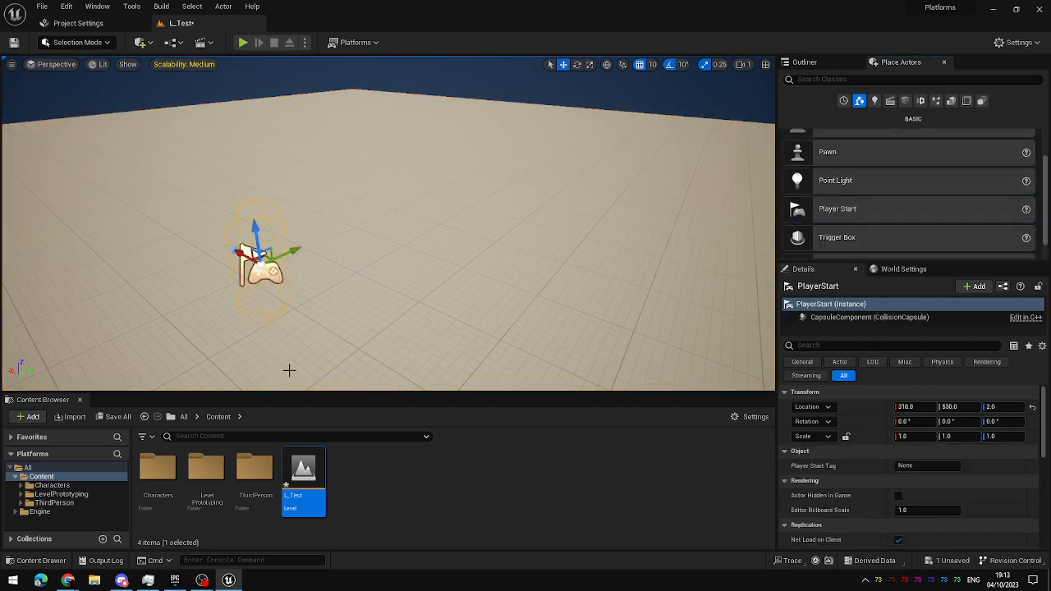
# Place three Cube shapes spread across the floor beyond the Player Start, the last at about X 980, Y 970, Z -90
pyautogui.moveTo(416, 272); pyautogui.dragTo(304, 288, button='right')
pyautogui.moveTo(413, 290); pyautogui.dragTo(380, 291, button='right')
pyautogui.press('q')
pyautogui.moveTo(490, 239); pyautogui.dragTo(530, 233, button='right')
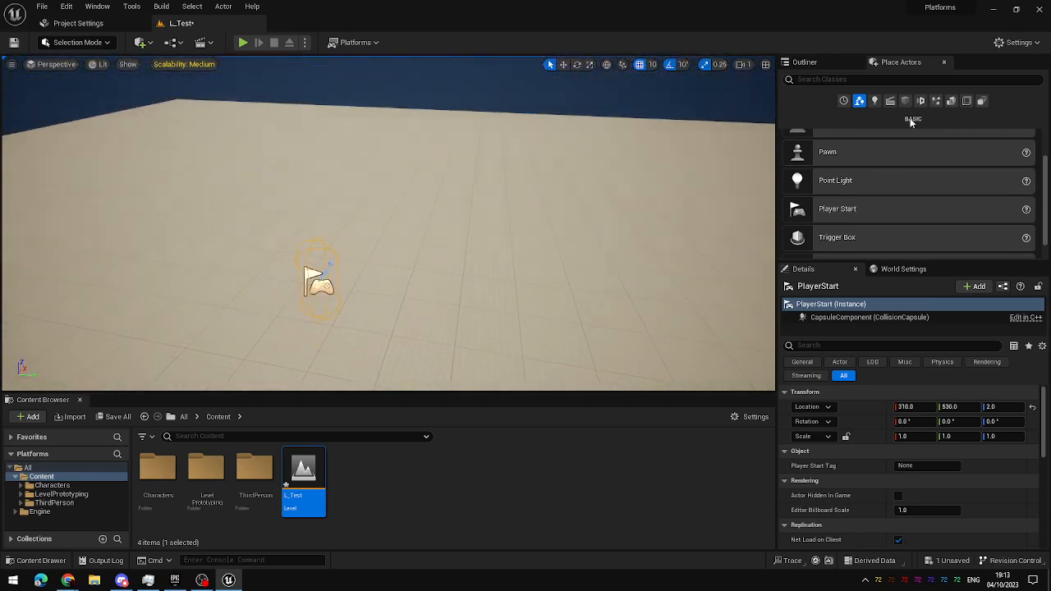
pyautogui.click(905, 101)
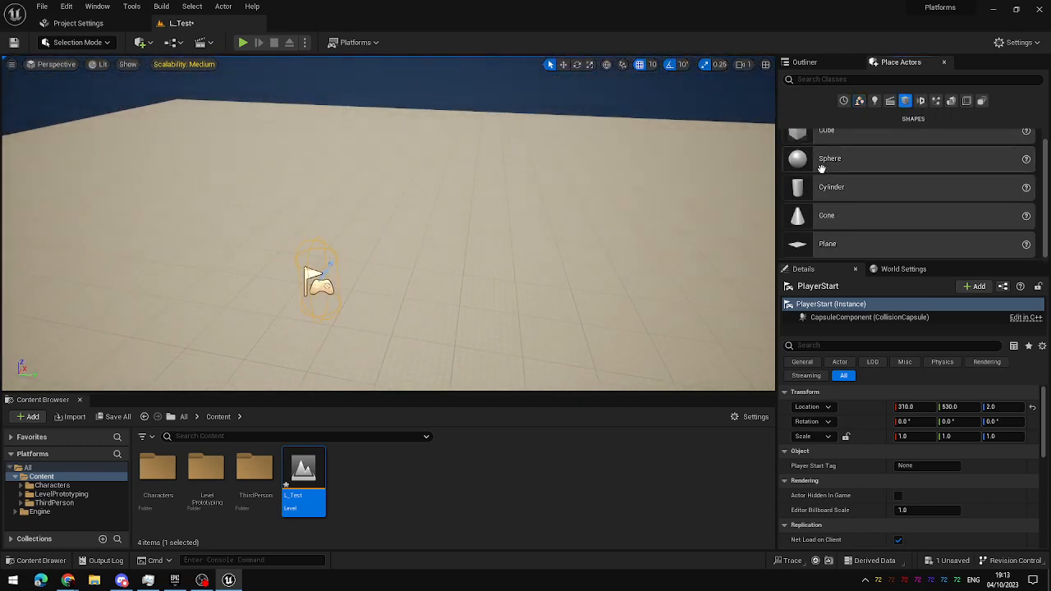
pyautogui.scroll(1, 908, 164)
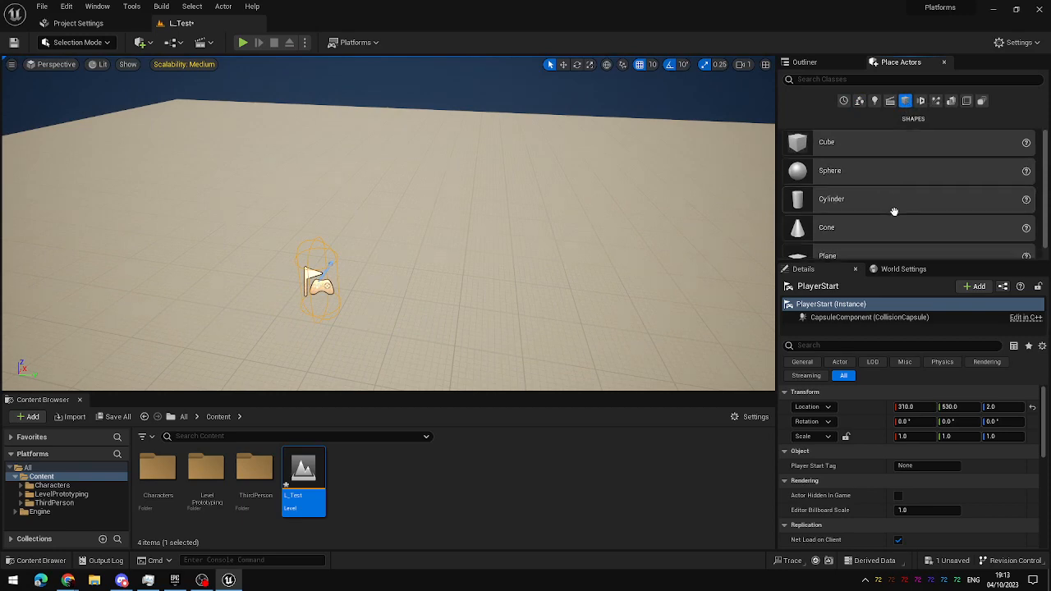
pyautogui.moveTo(826, 142); pyautogui.dragTo(420, 164)
pyautogui.moveTo(826, 142); pyautogui.dragTo(526, 204)
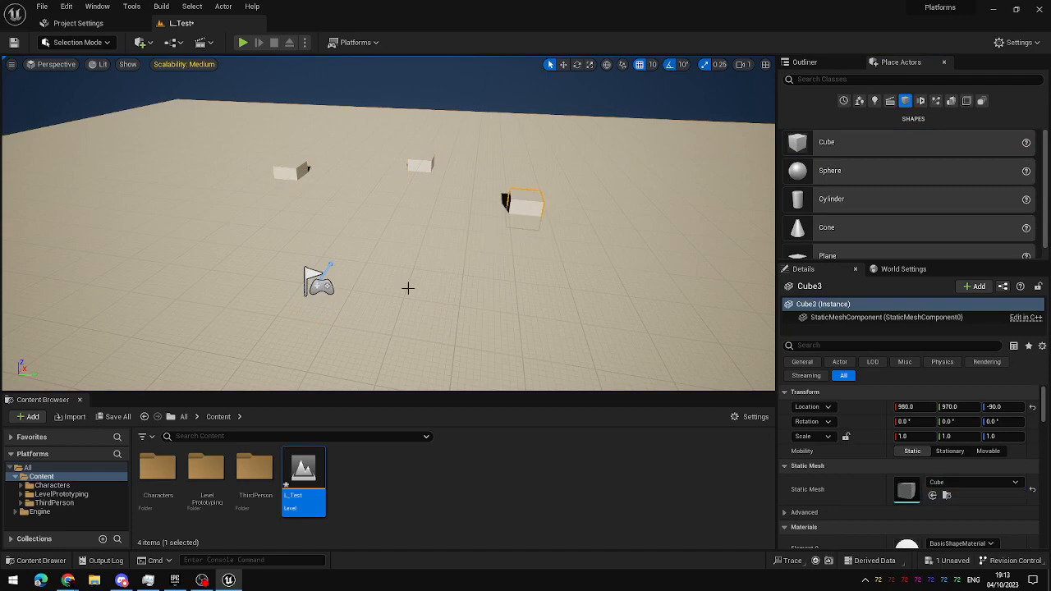
# Play-test the level by running the character around the floor in all directions, and end the play session
pyautogui.press('w')
pyautogui.moveTo(340, 261)
pyautogui.mouseDown(button='right')
pyautogui.moveTo(292, 261)
pyautogui.moveTo(340, 261)
pyautogui.mouseUp(button='right')
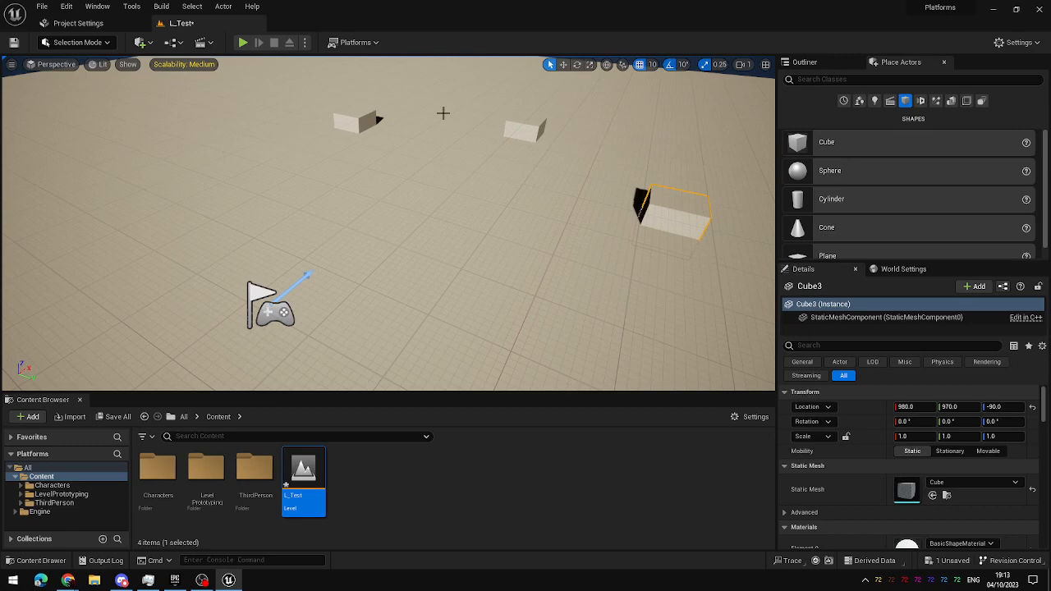
pyautogui.click(243, 42)
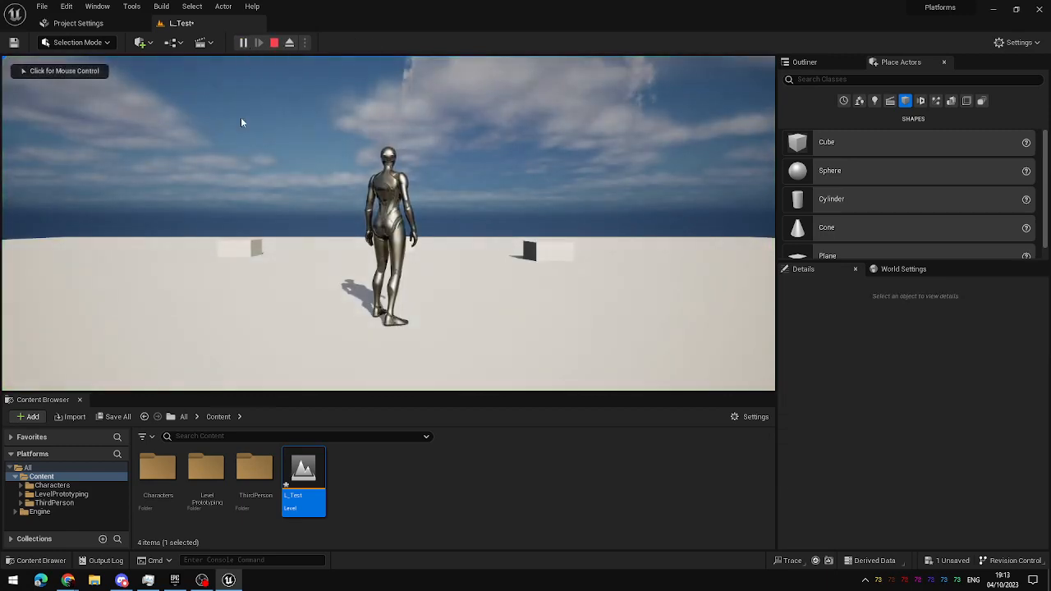
pyautogui.click(241, 123)
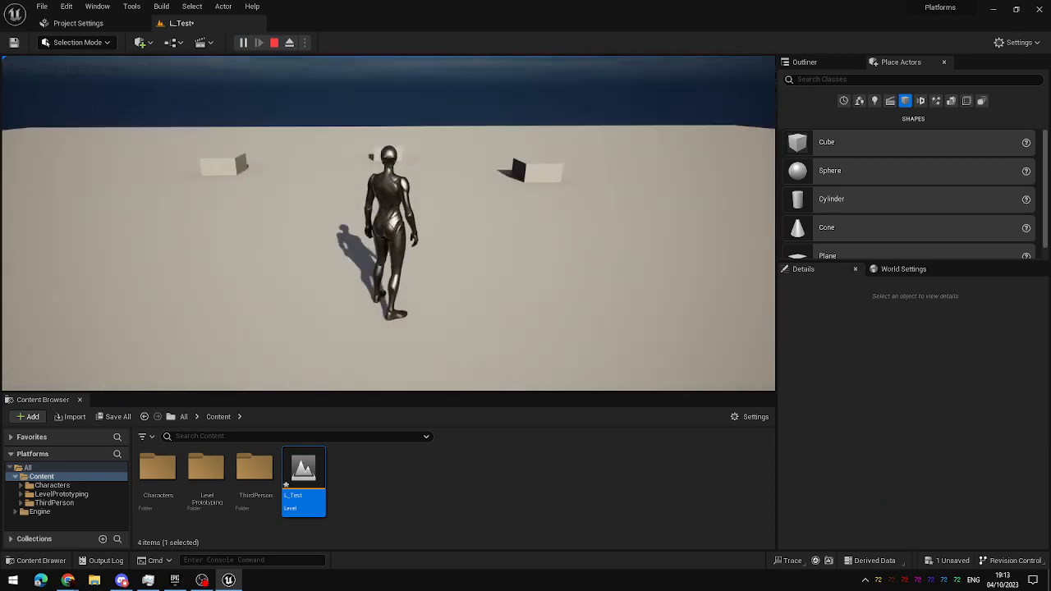
pyautogui.press('w')
pyautogui.press('s')
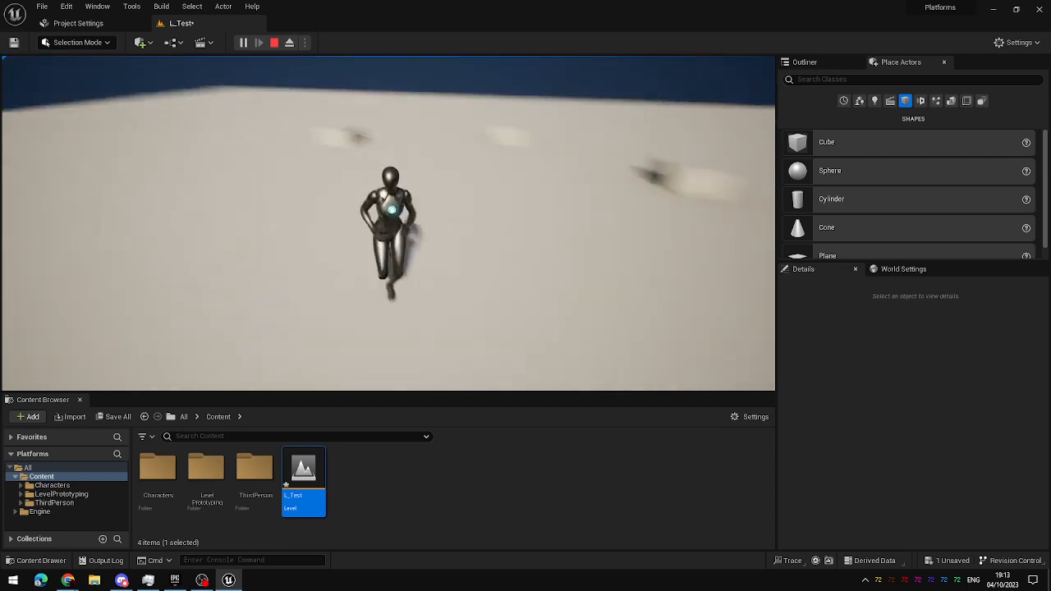
pyautogui.press('d')
pyautogui.press('a')
pyautogui.press('s')
pyautogui.press('w')
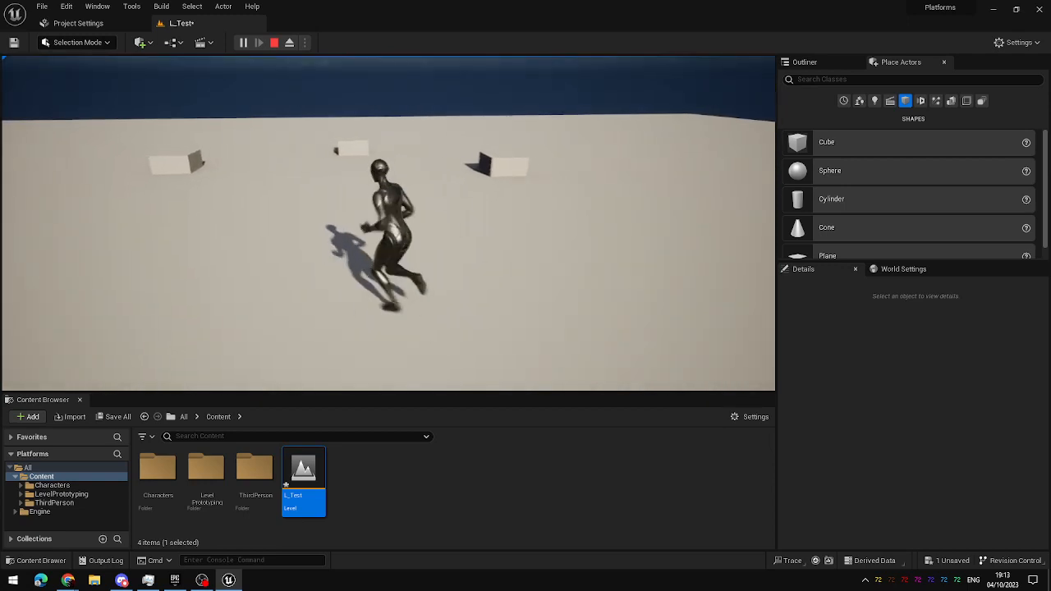
pyautogui.press('d')
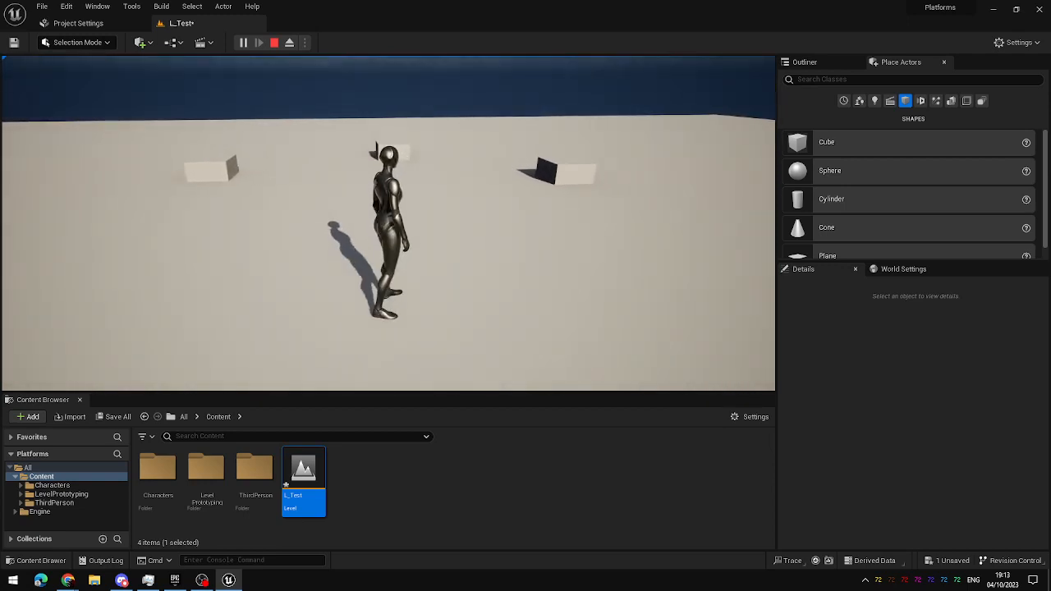
pyautogui.press('Escape')
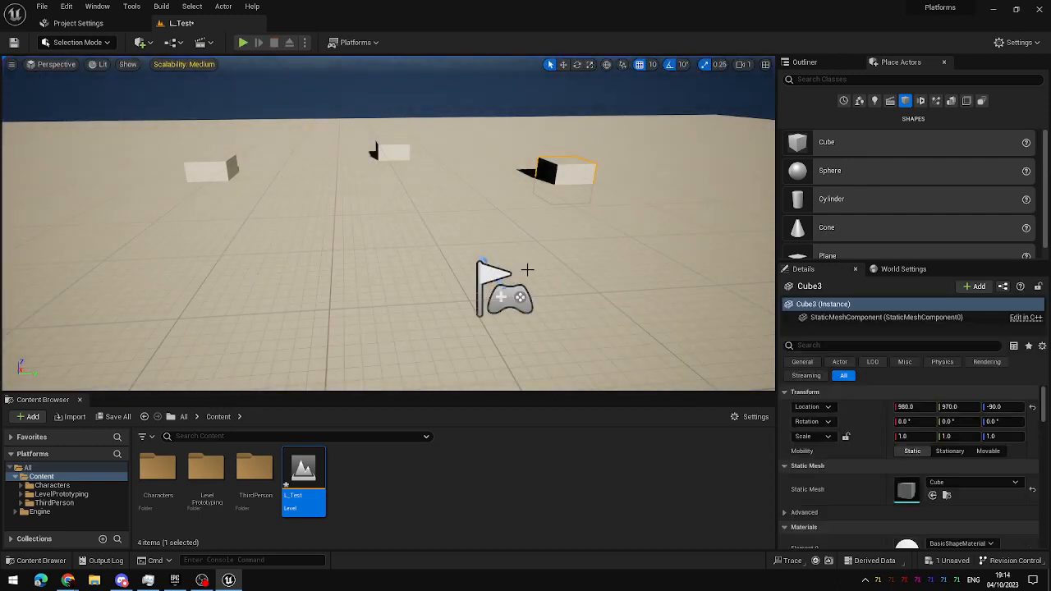
pyautogui.moveTo(572, 263); pyautogui.dragTo(480, 261, button='right')
pyautogui.press('d')
pyautogui.press('s')
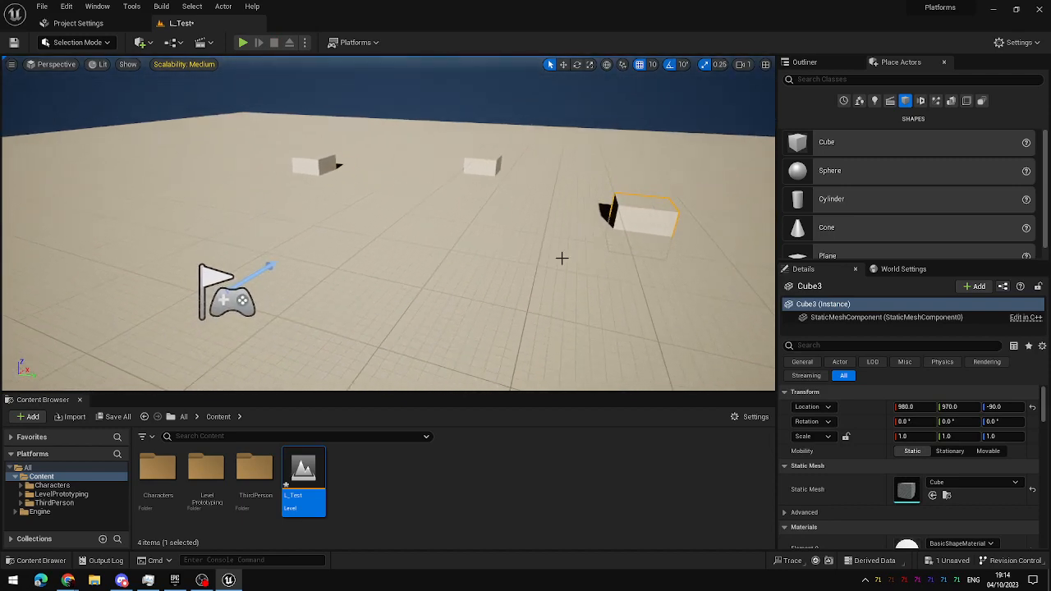